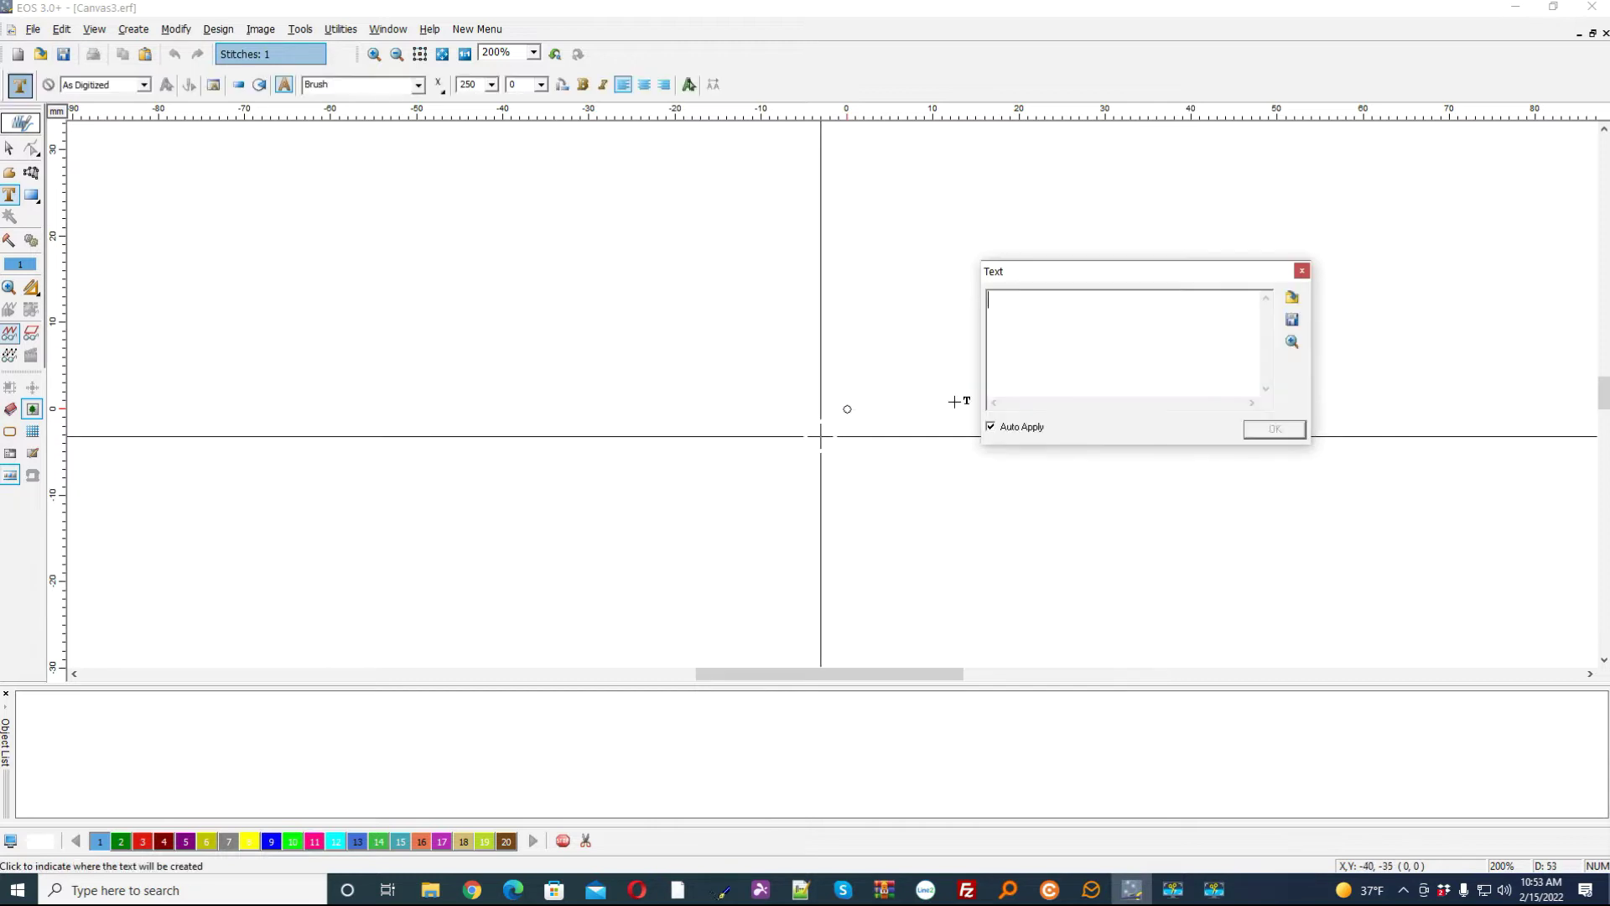
Create the lettering "Borders" in the Brush font
{"action": "type", "text": "B"}
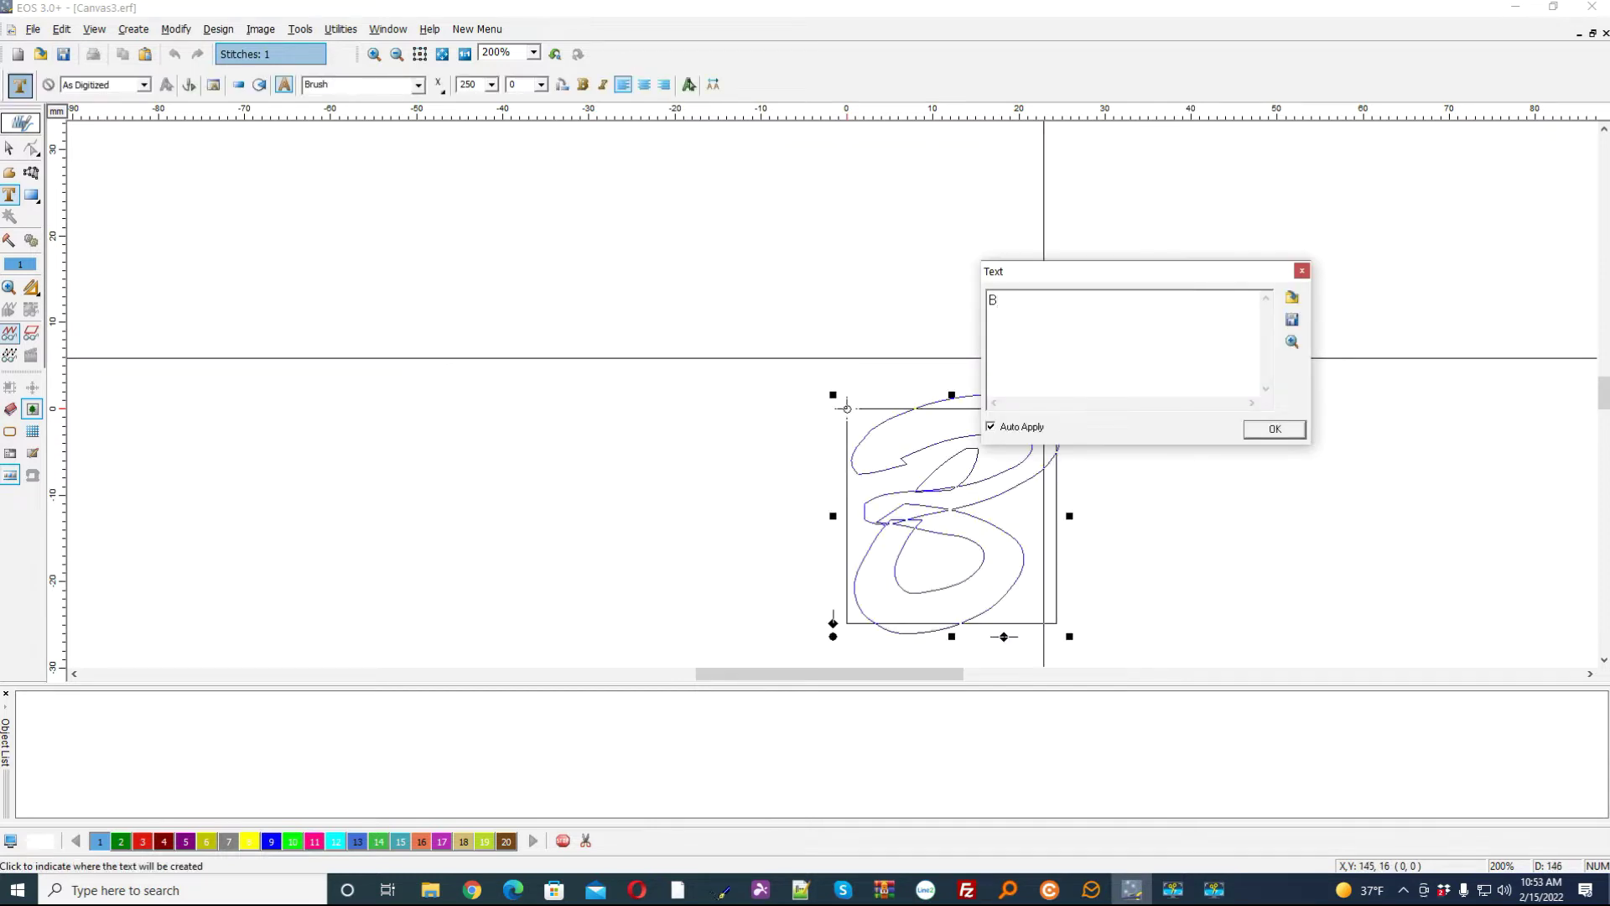
{"action": "type", "text": "order"}
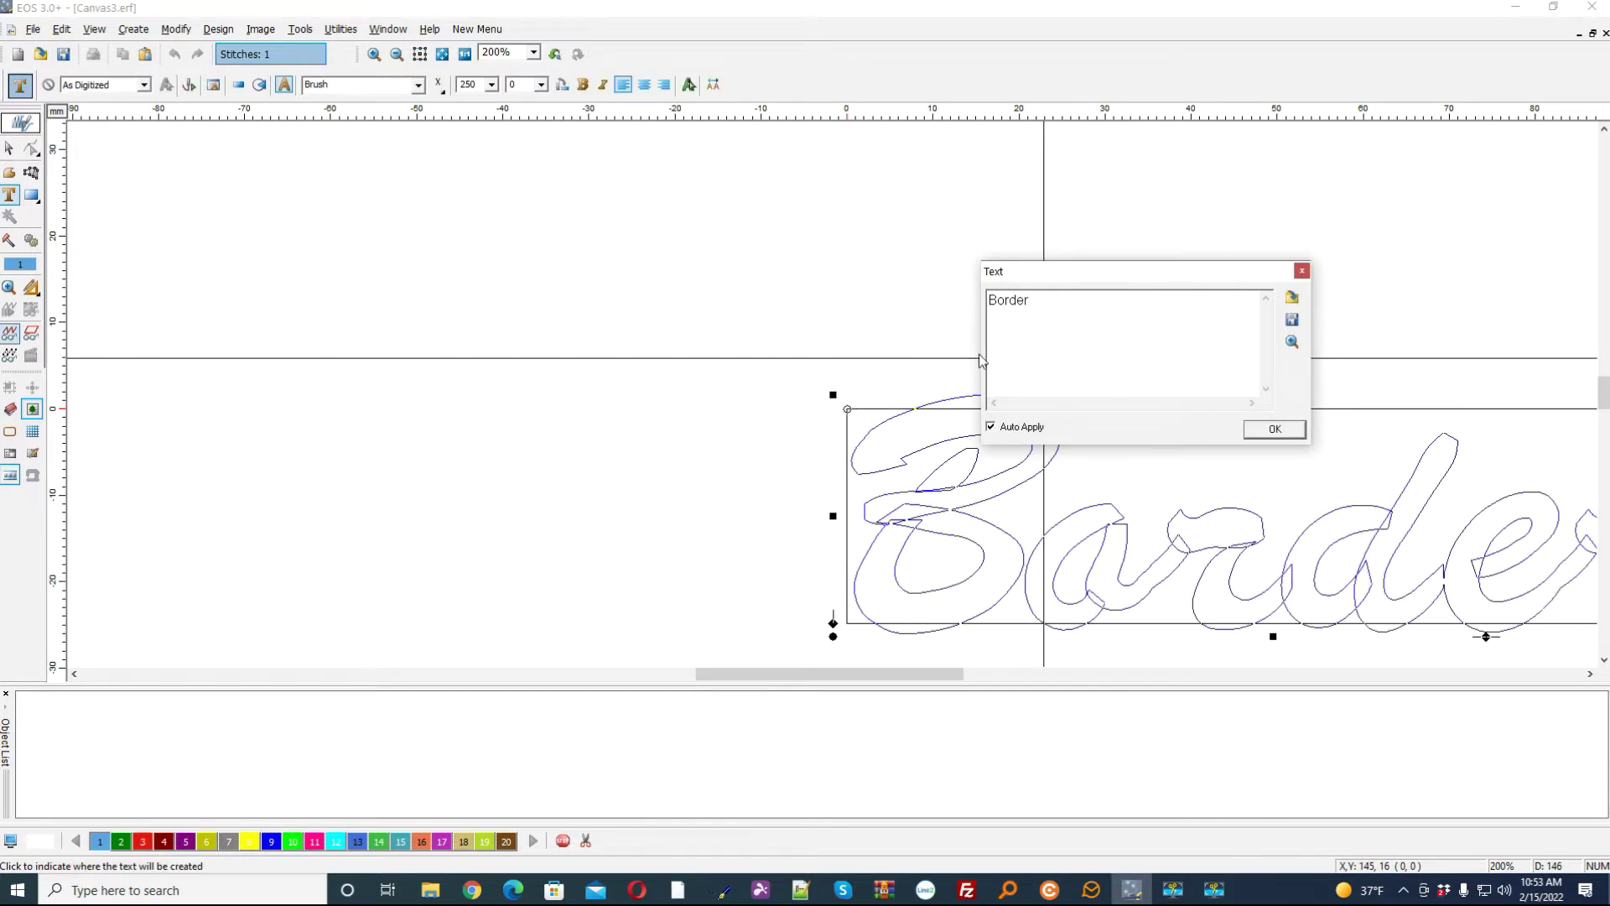
{"action": "type", "text": "s"}
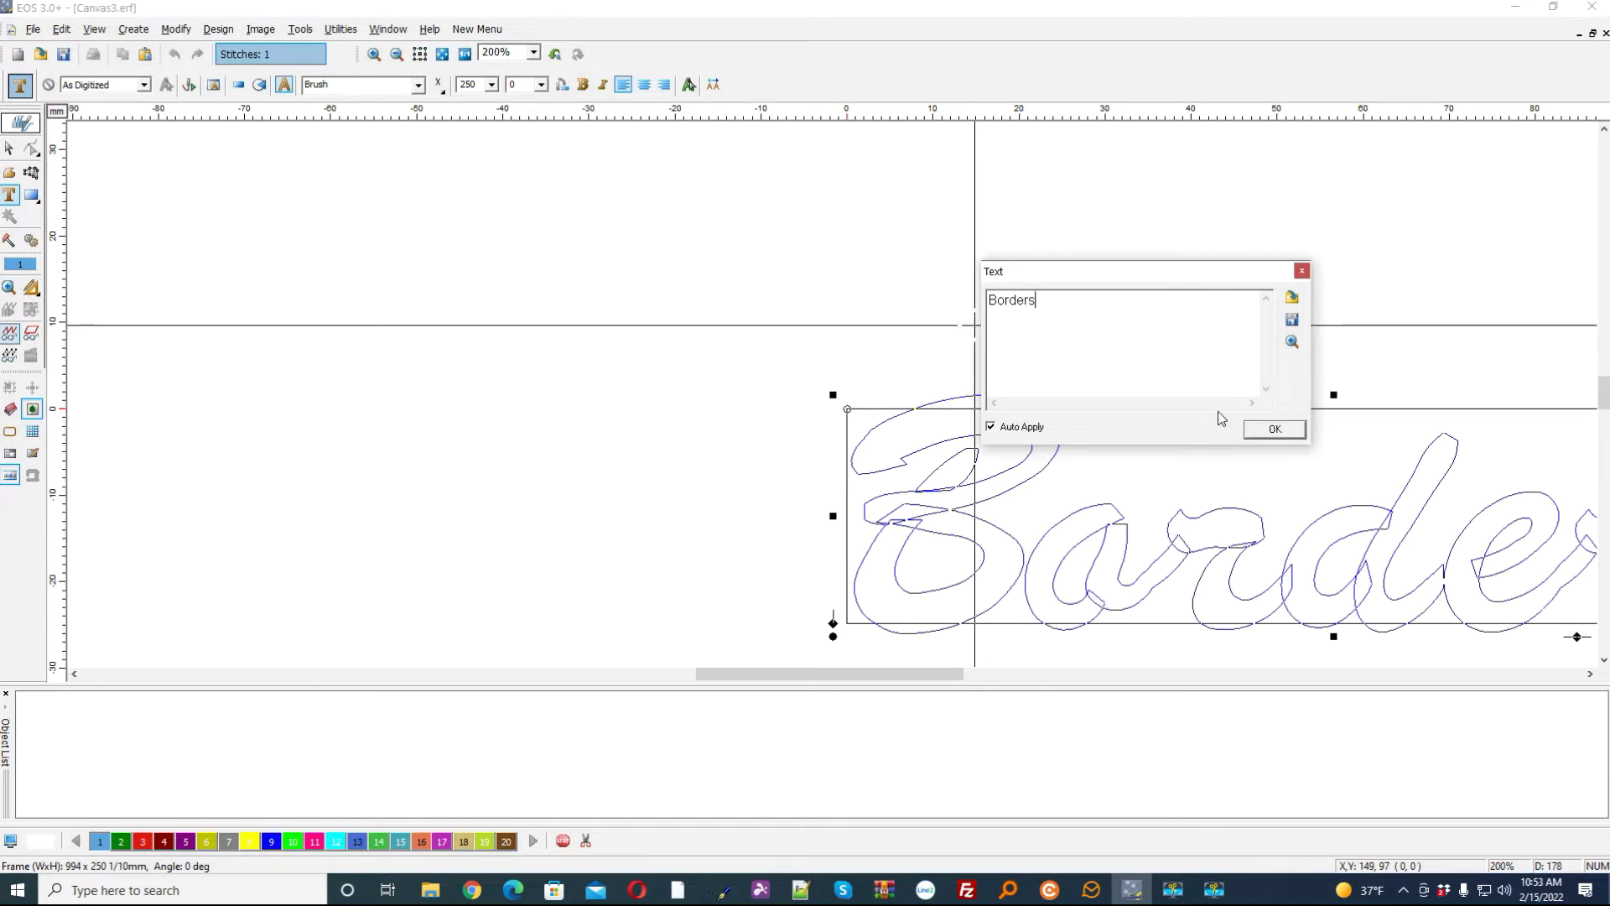
{"action": "left_click", "coordinate": [1274, 429]}
Move the lettering over the middle of the canvas and generate its stitches
{"action": "left_click_drag", "start_coordinate": [1270, 538], "coordinate": [892, 393]}
{"action": "left_click_drag", "start_coordinate": [1290, 435], "coordinate": [1243, 454]}
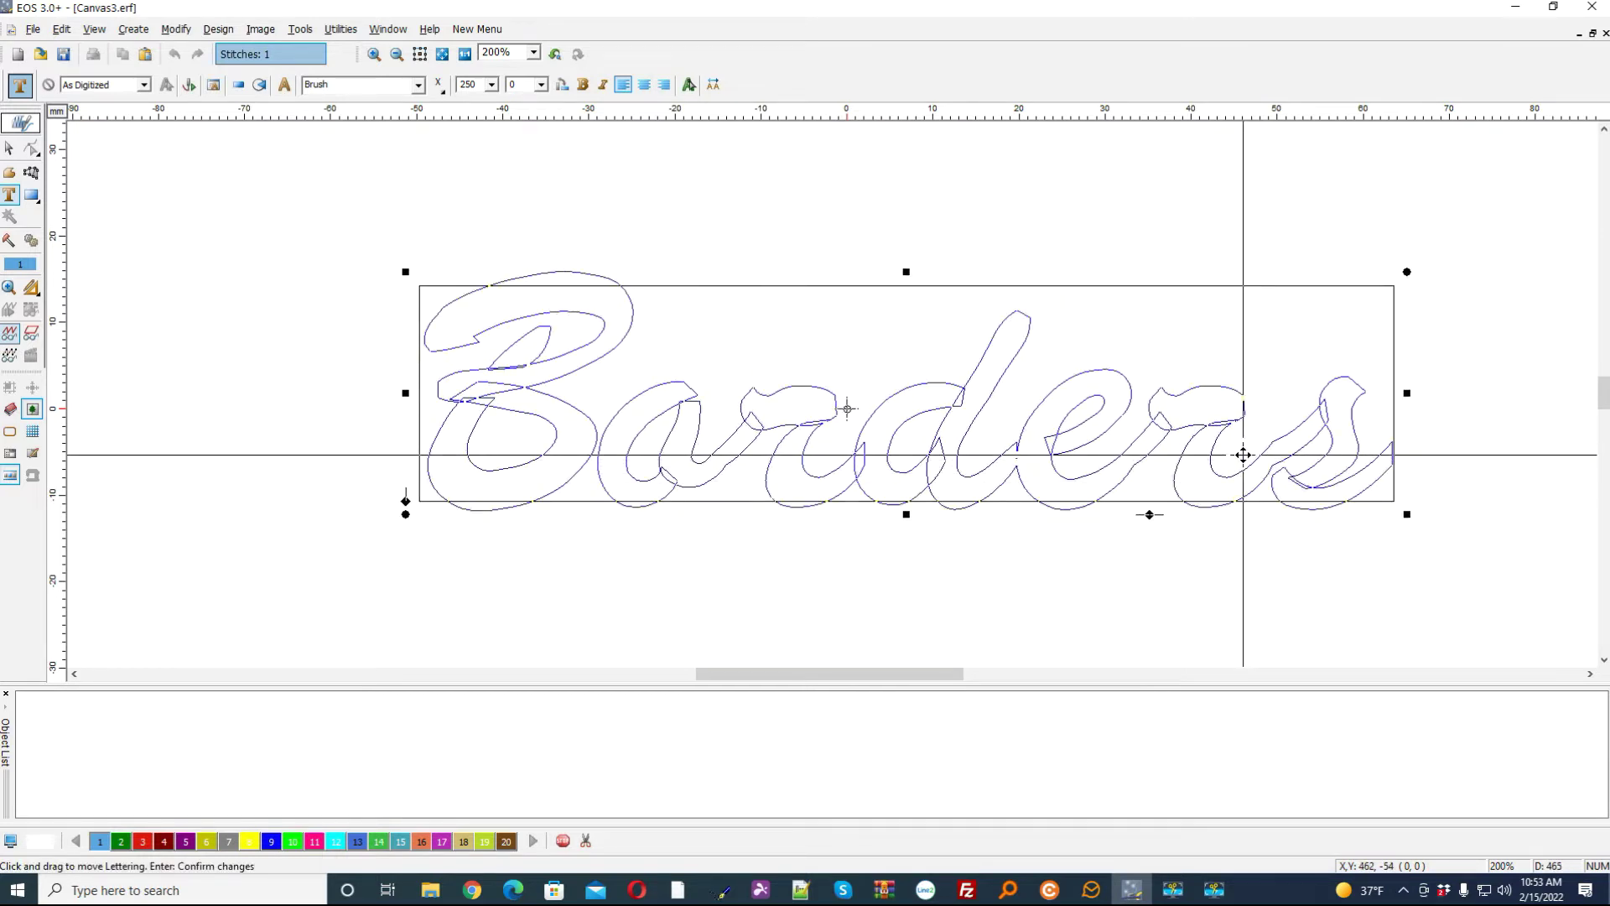
{"action": "right_click", "coordinate": [946, 254]}
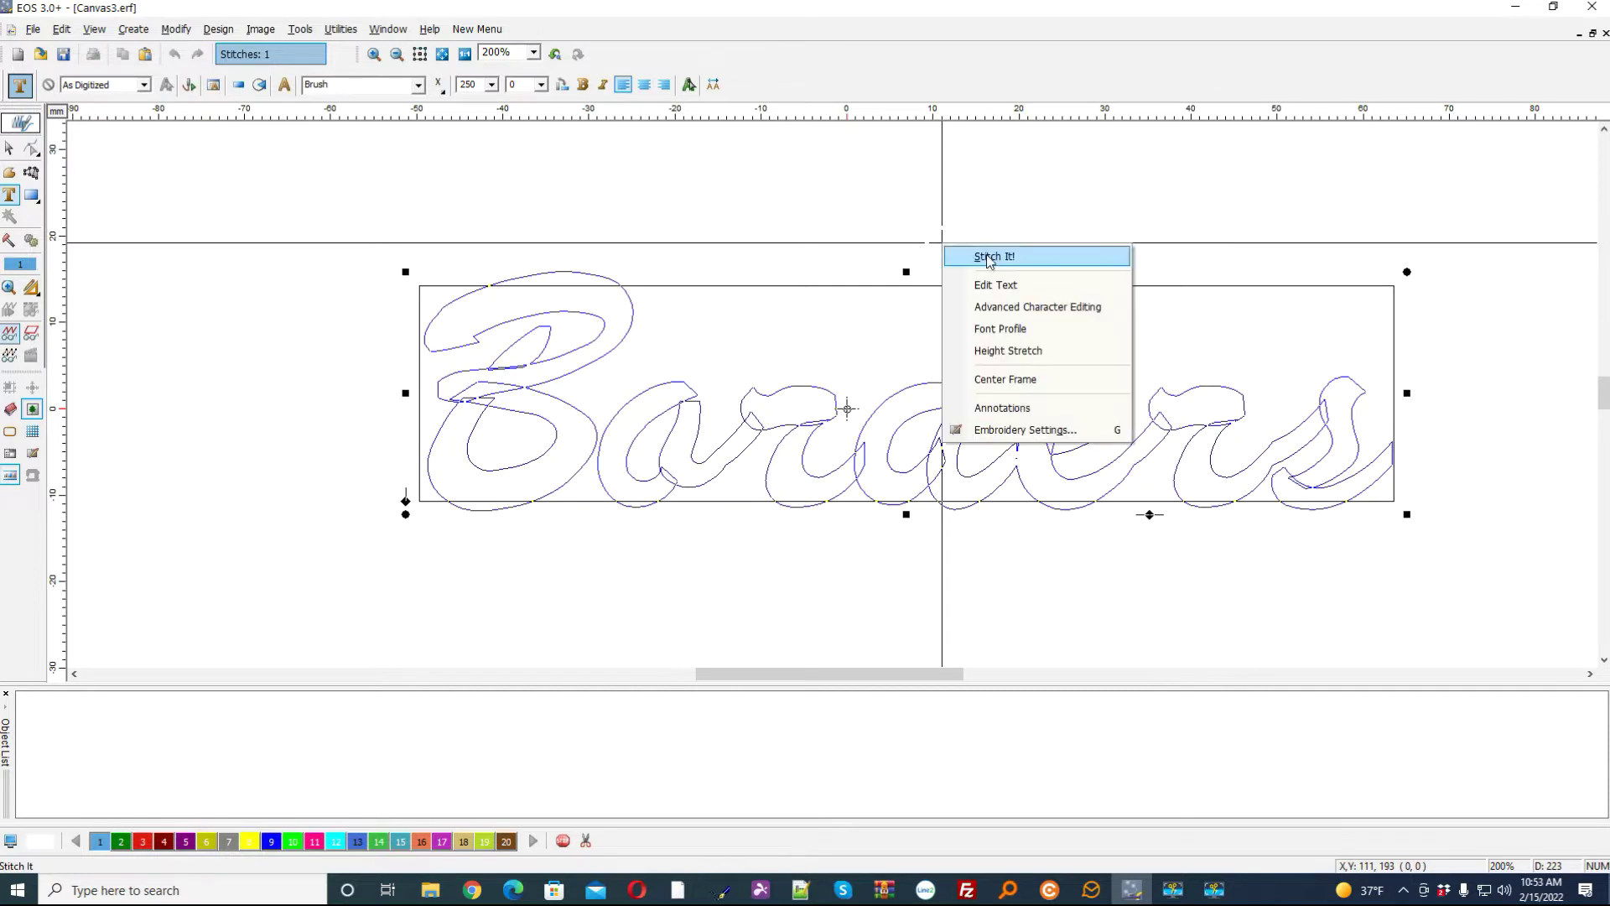
{"action": "left_click", "coordinate": [990, 262]}
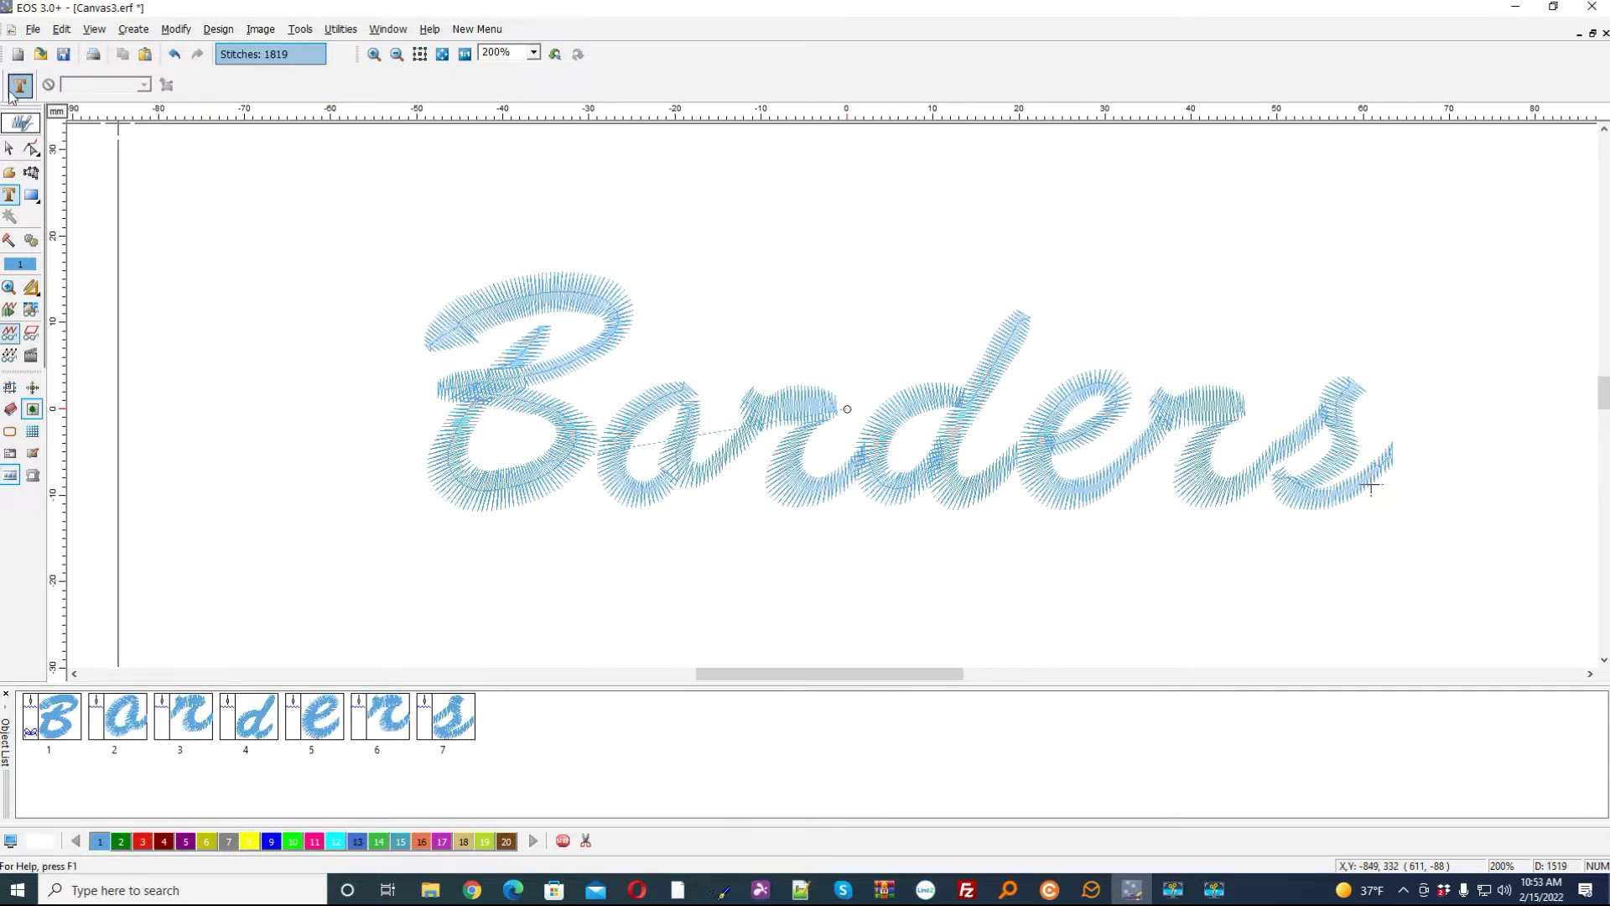
Add one automatic border around all the letters, using the Satin line recipe with an offset of 35
{"action": "left_click", "coordinate": [9, 148]}
{"action": "left_click_drag", "start_coordinate": [327, 218], "coordinate": [1503, 592]}
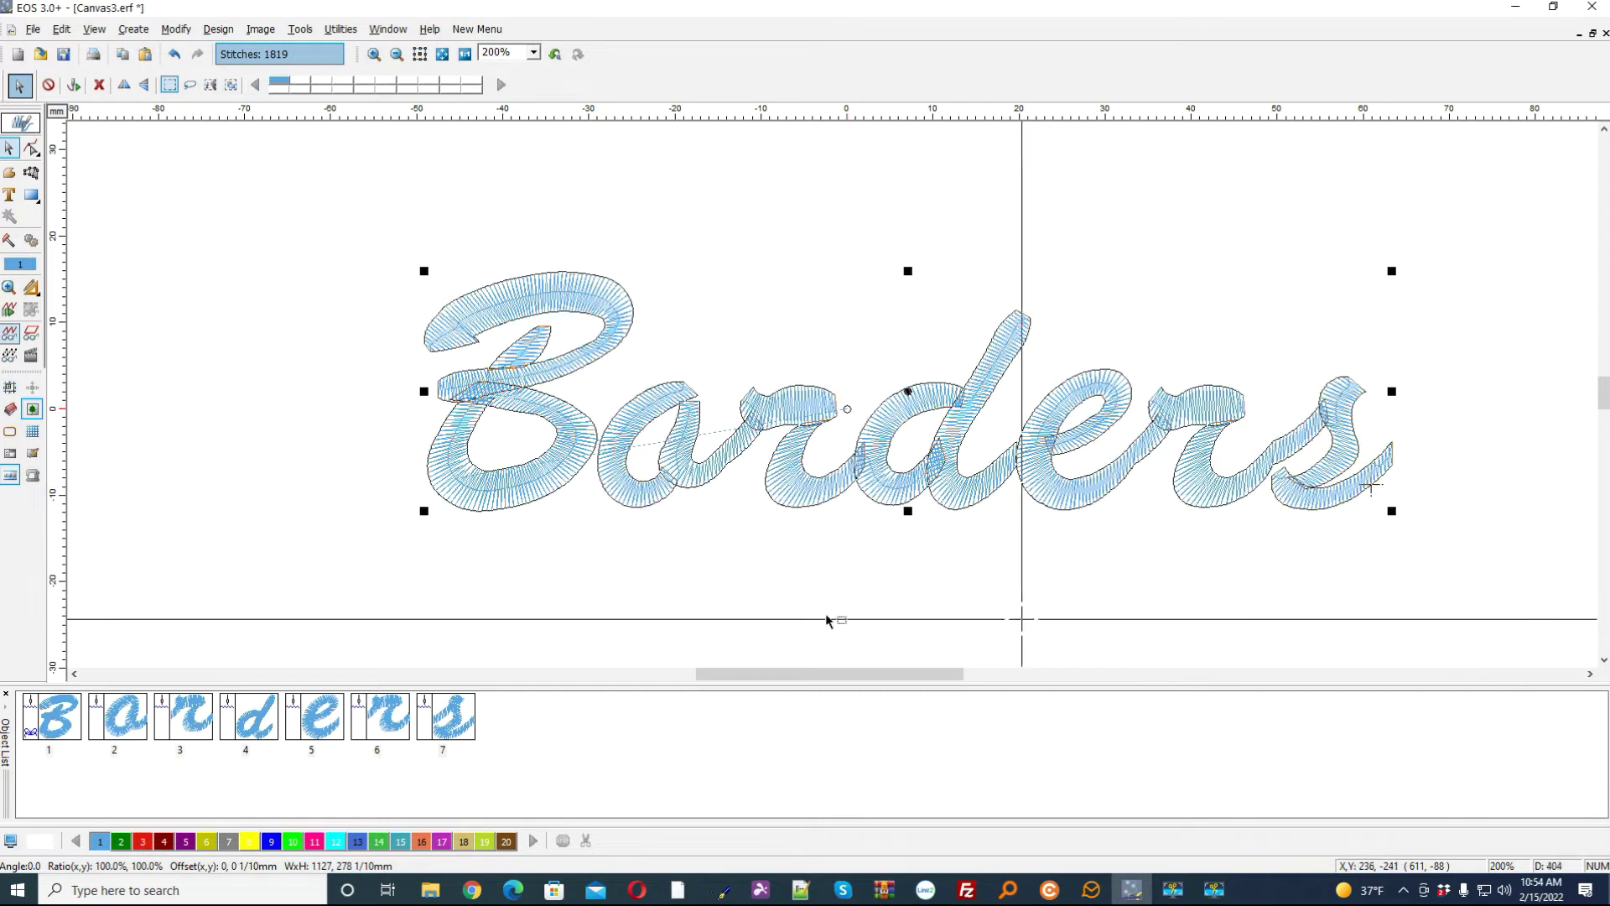
{"action": "right_click", "coordinate": [526, 296]}
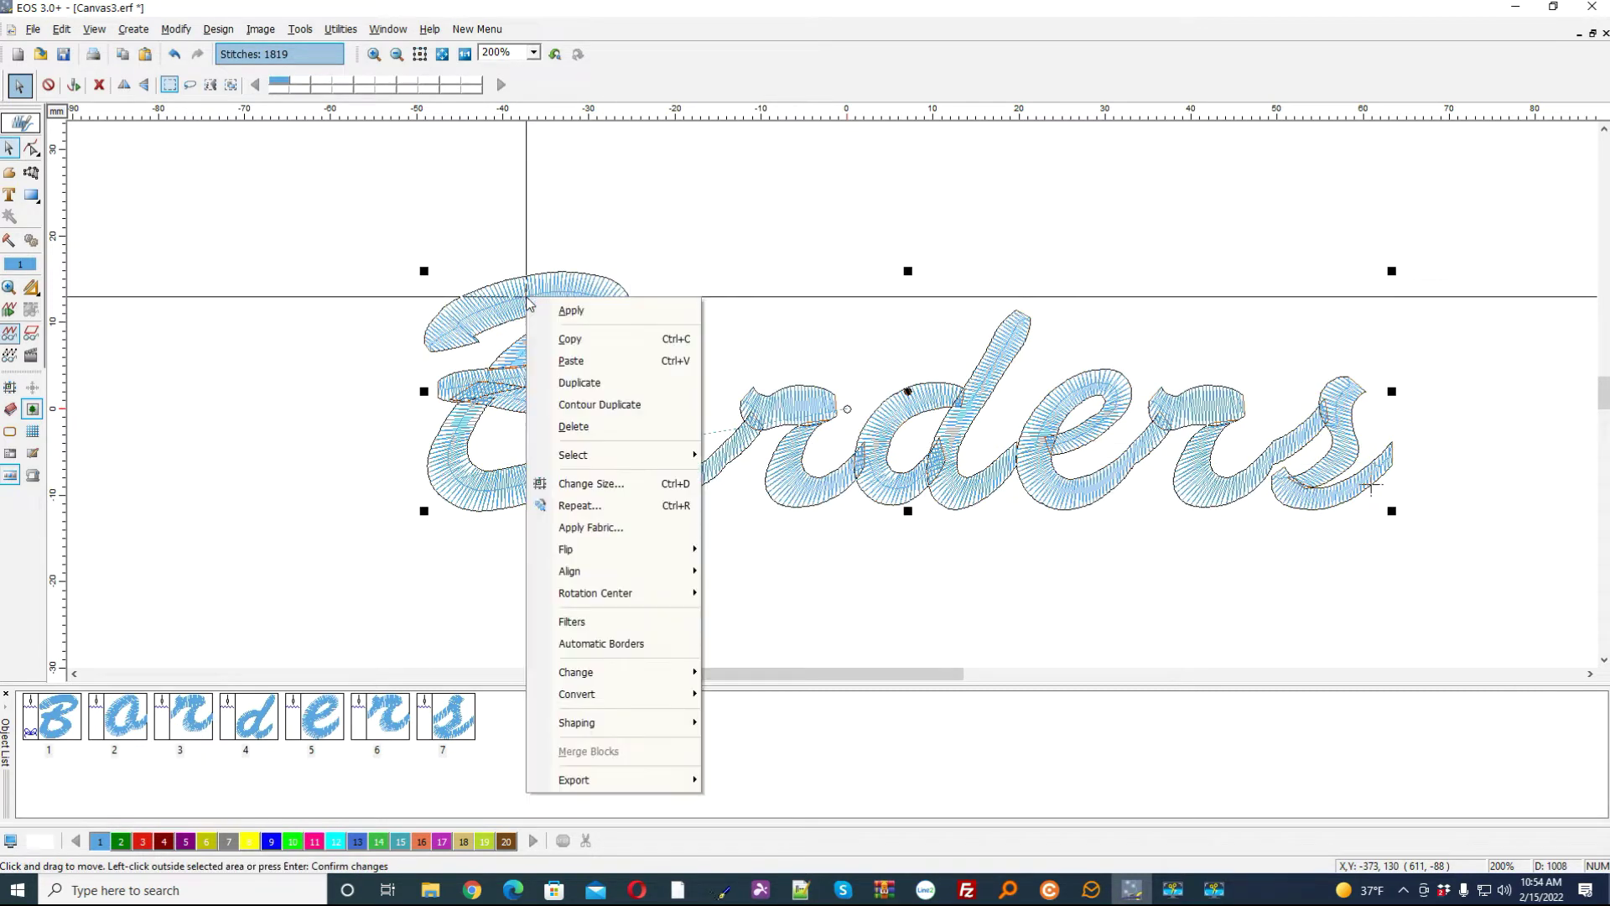
{"action": "left_click", "coordinate": [579, 644]}
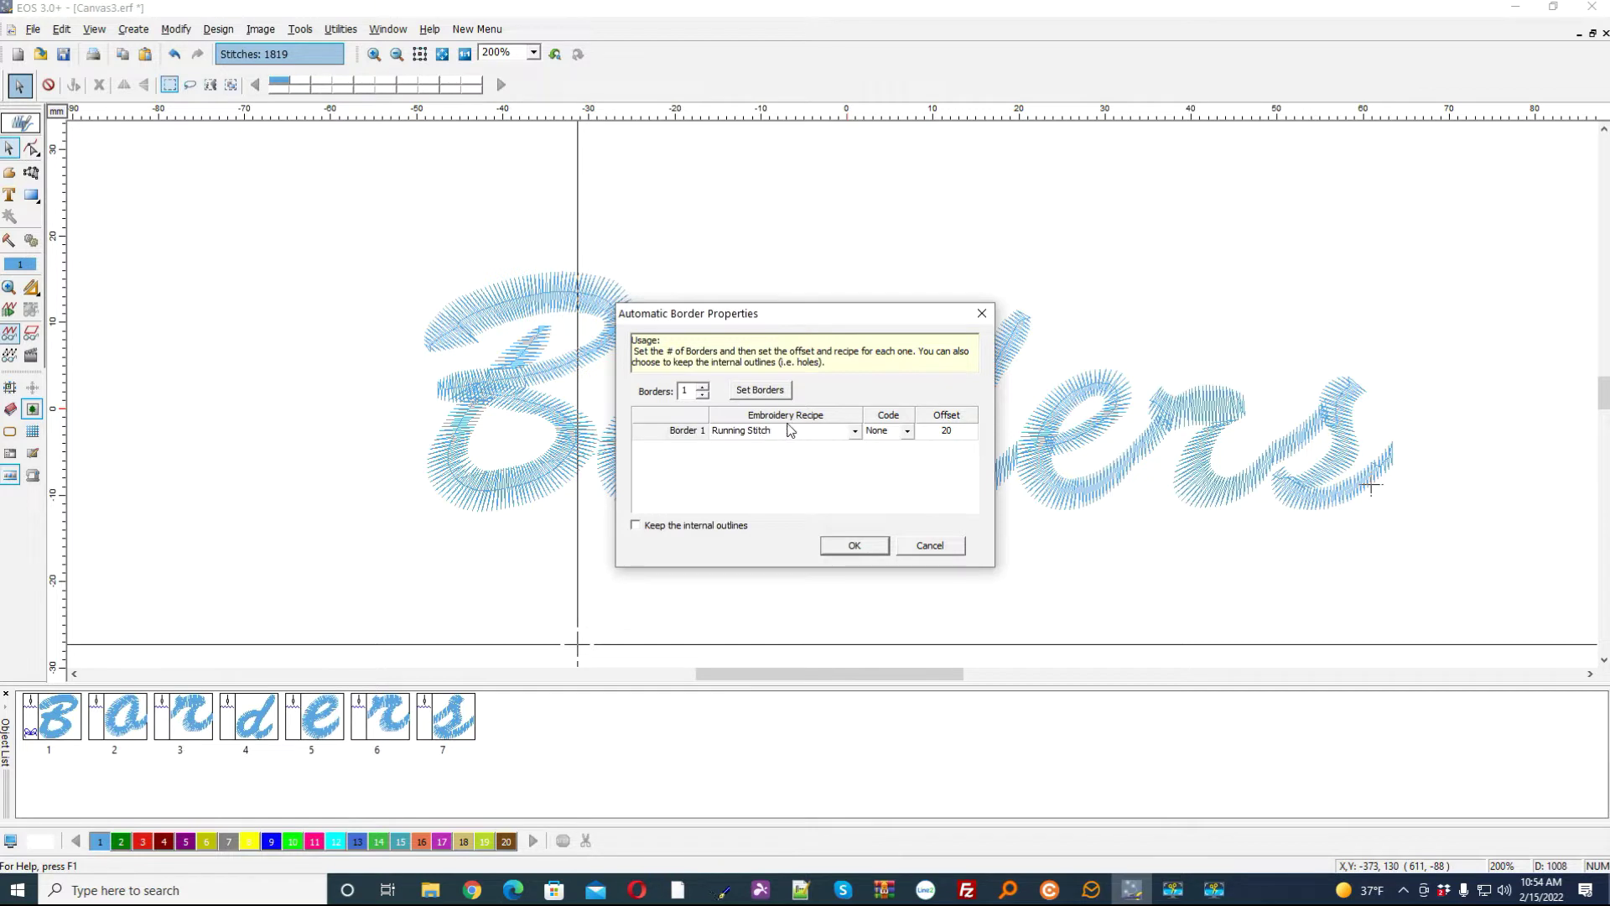
{"action": "left_click", "coordinate": [855, 432]}
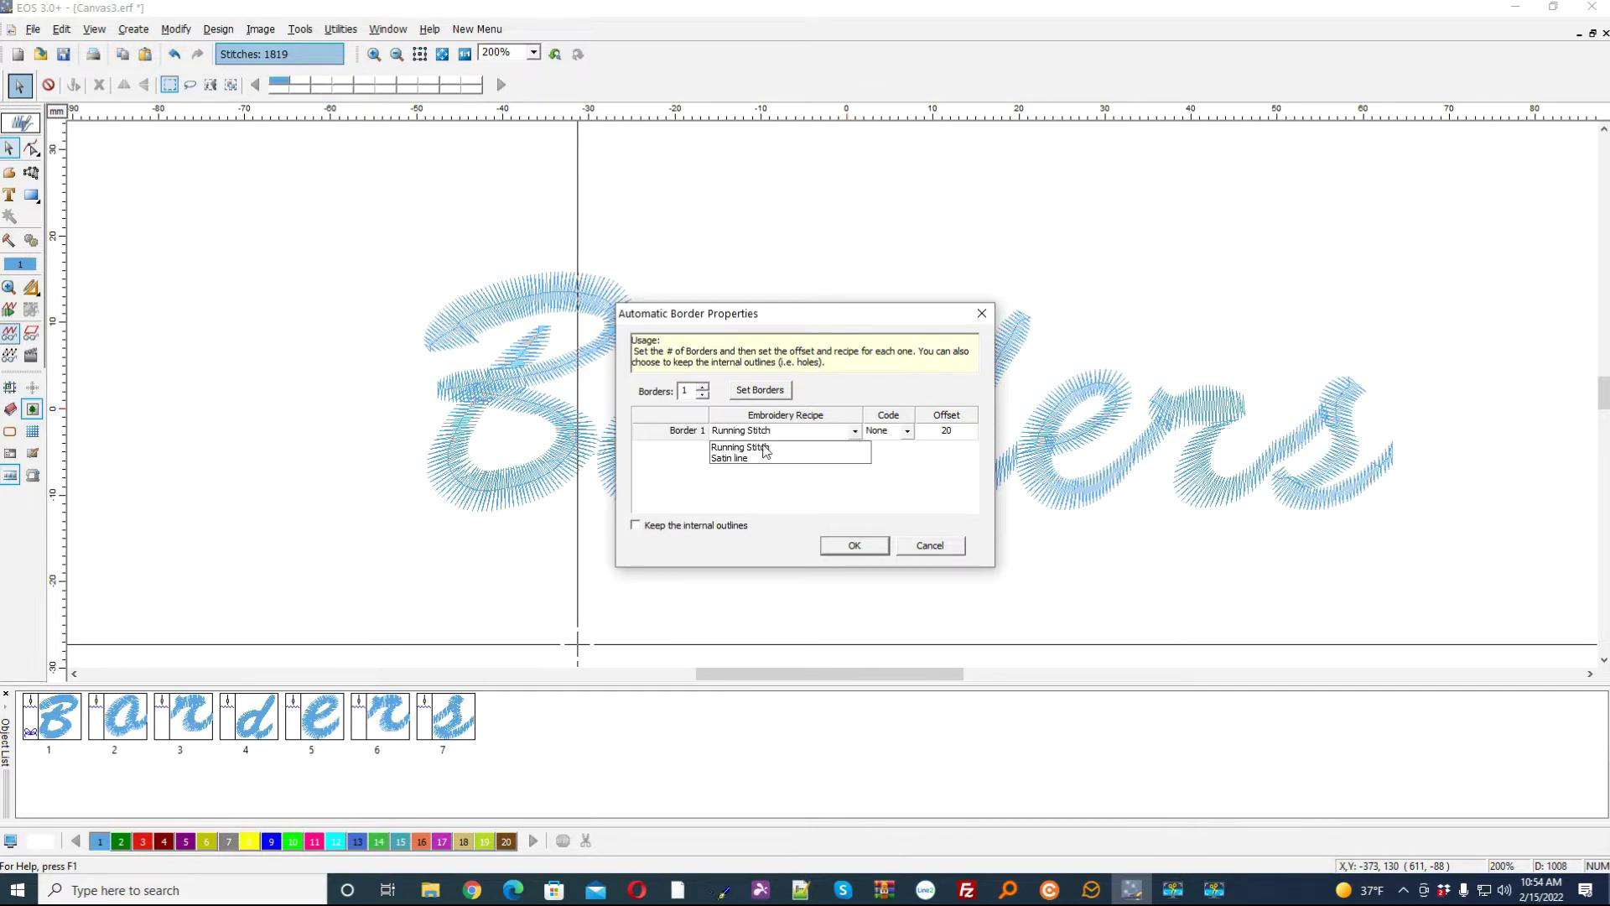
{"action": "left_click", "coordinate": [731, 459]}
{"action": "left_click", "coordinate": [956, 432]}
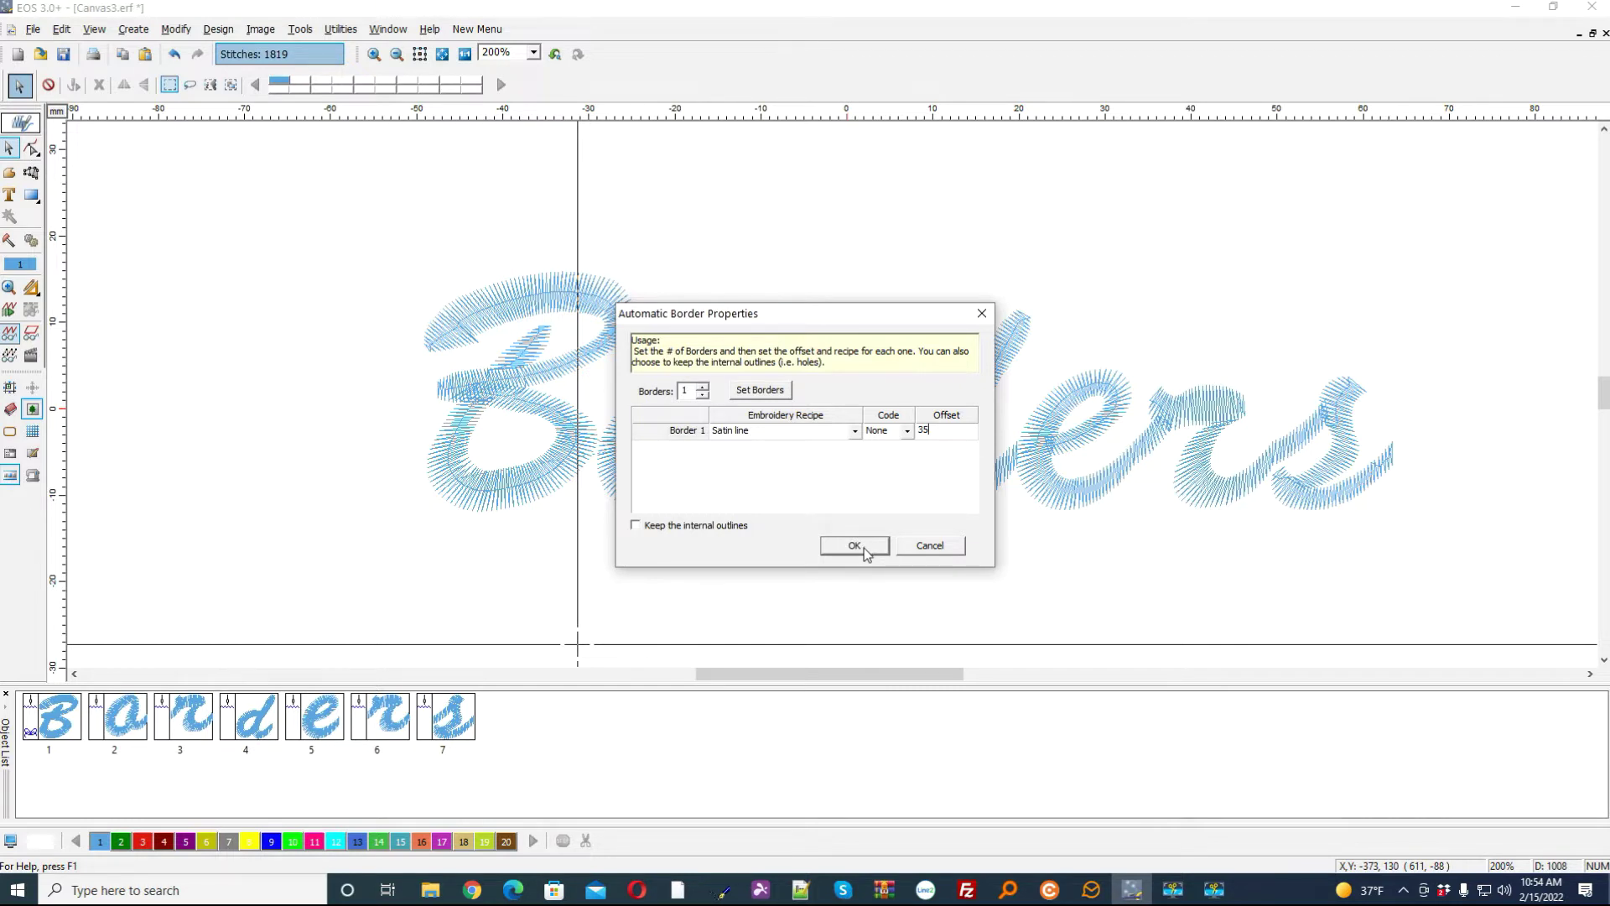
{"action": "left_click", "coordinate": [865, 551]}
{"action": "left_click", "coordinate": [864, 551]}
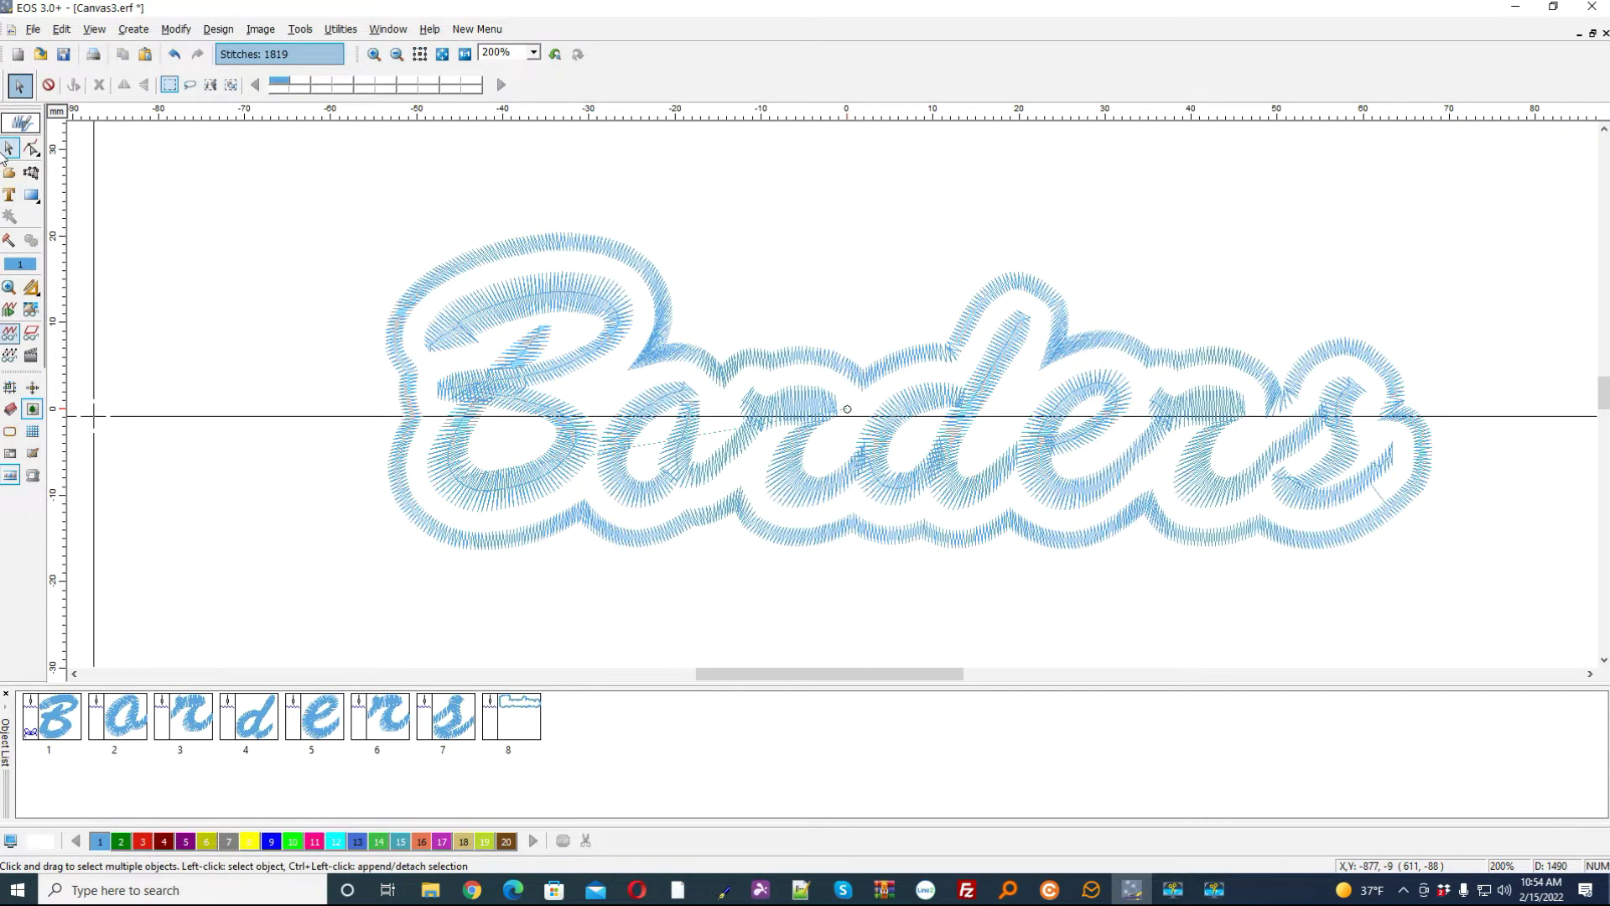
Recolor the satin border around the lettering to red thread 3 and display the stitches in the realistic 3D view
{"action": "left_click", "coordinate": [662, 295]}
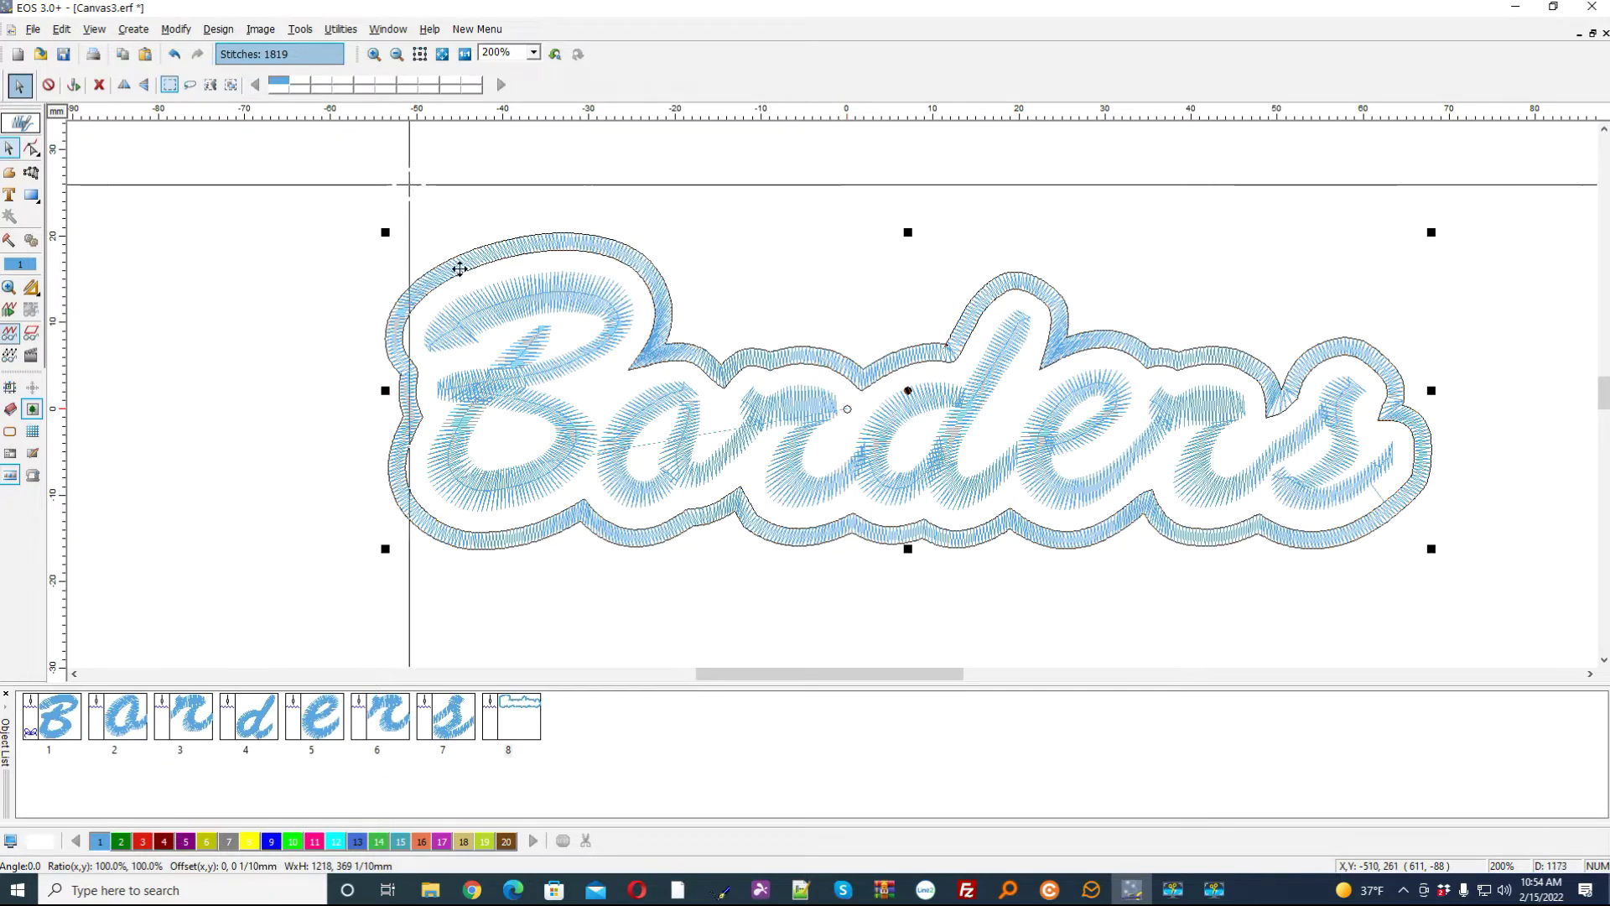
{"action": "left_click", "coordinate": [500, 694]}
{"action": "left_click", "coordinate": [142, 841]}
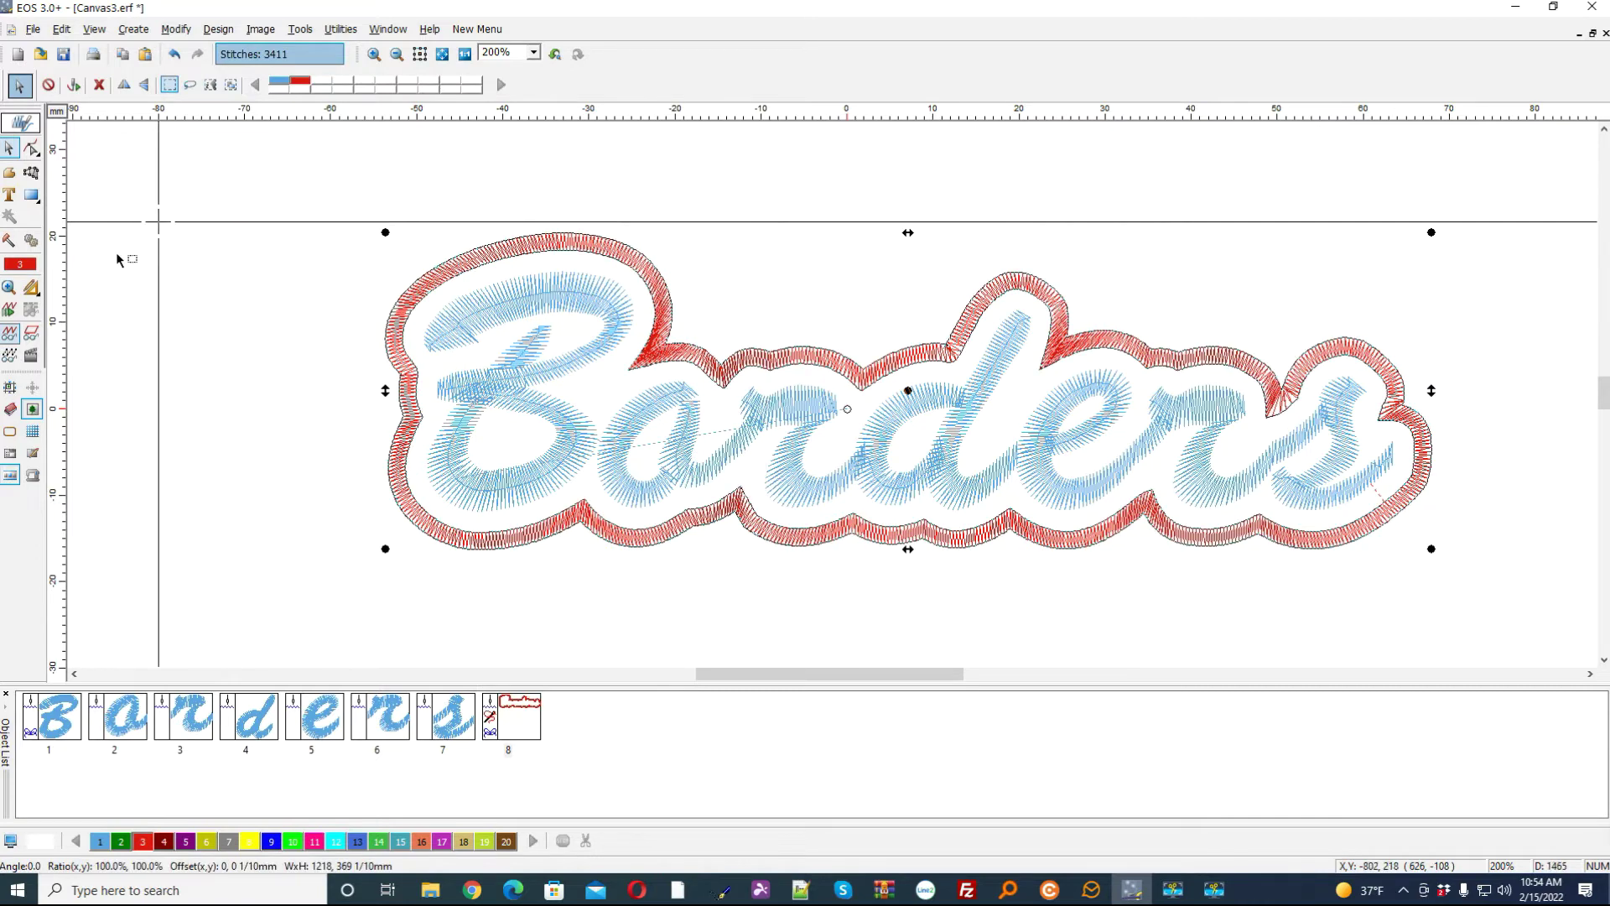
{"action": "left_click", "coordinate": [31, 355]}
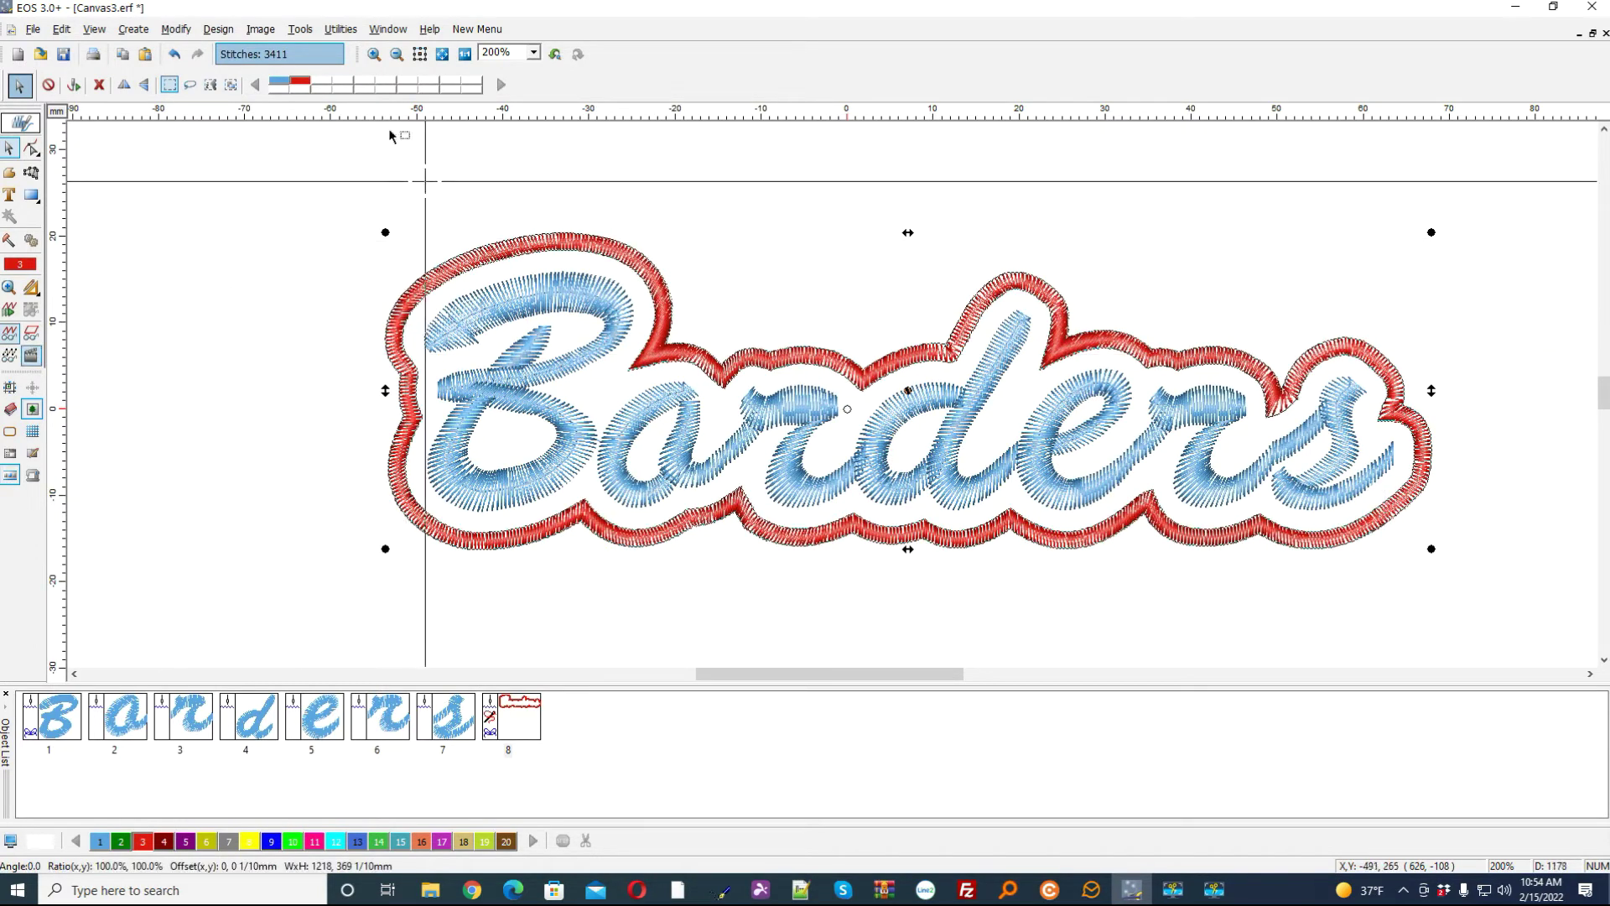
{"action": "left_click", "coordinate": [464, 54]}
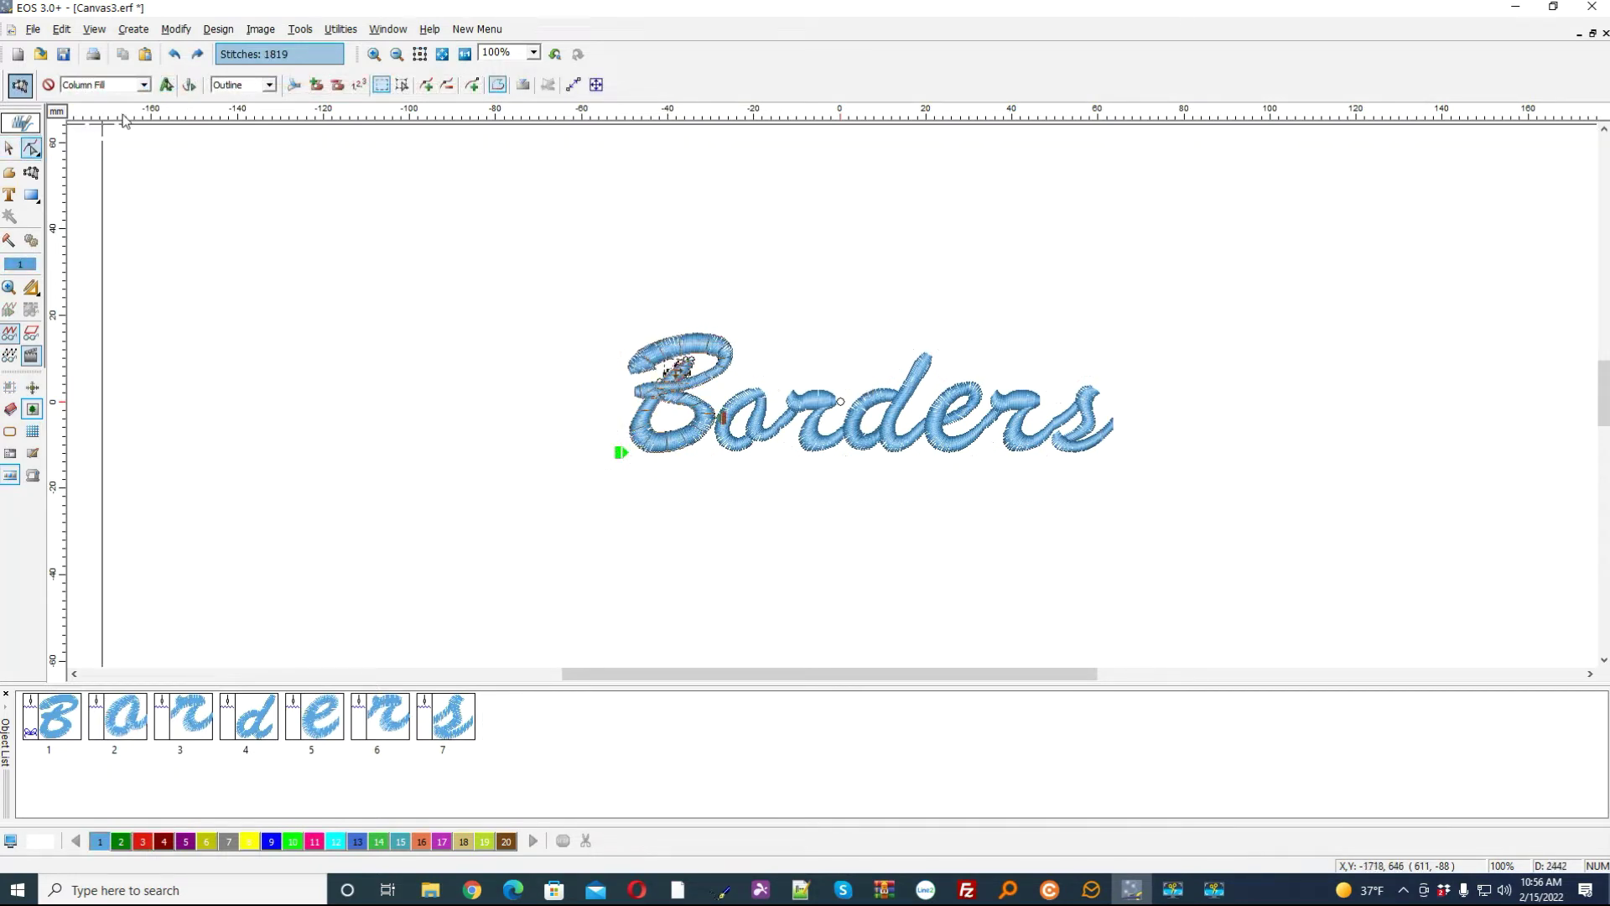
Select all the letters and set up three automatic borders for them
{"action": "left_click", "coordinate": [10, 149]}
{"action": "left_click_drag", "start_coordinate": [569, 306], "coordinate": [1191, 524]}
{"action": "right_click", "coordinate": [1032, 431]}
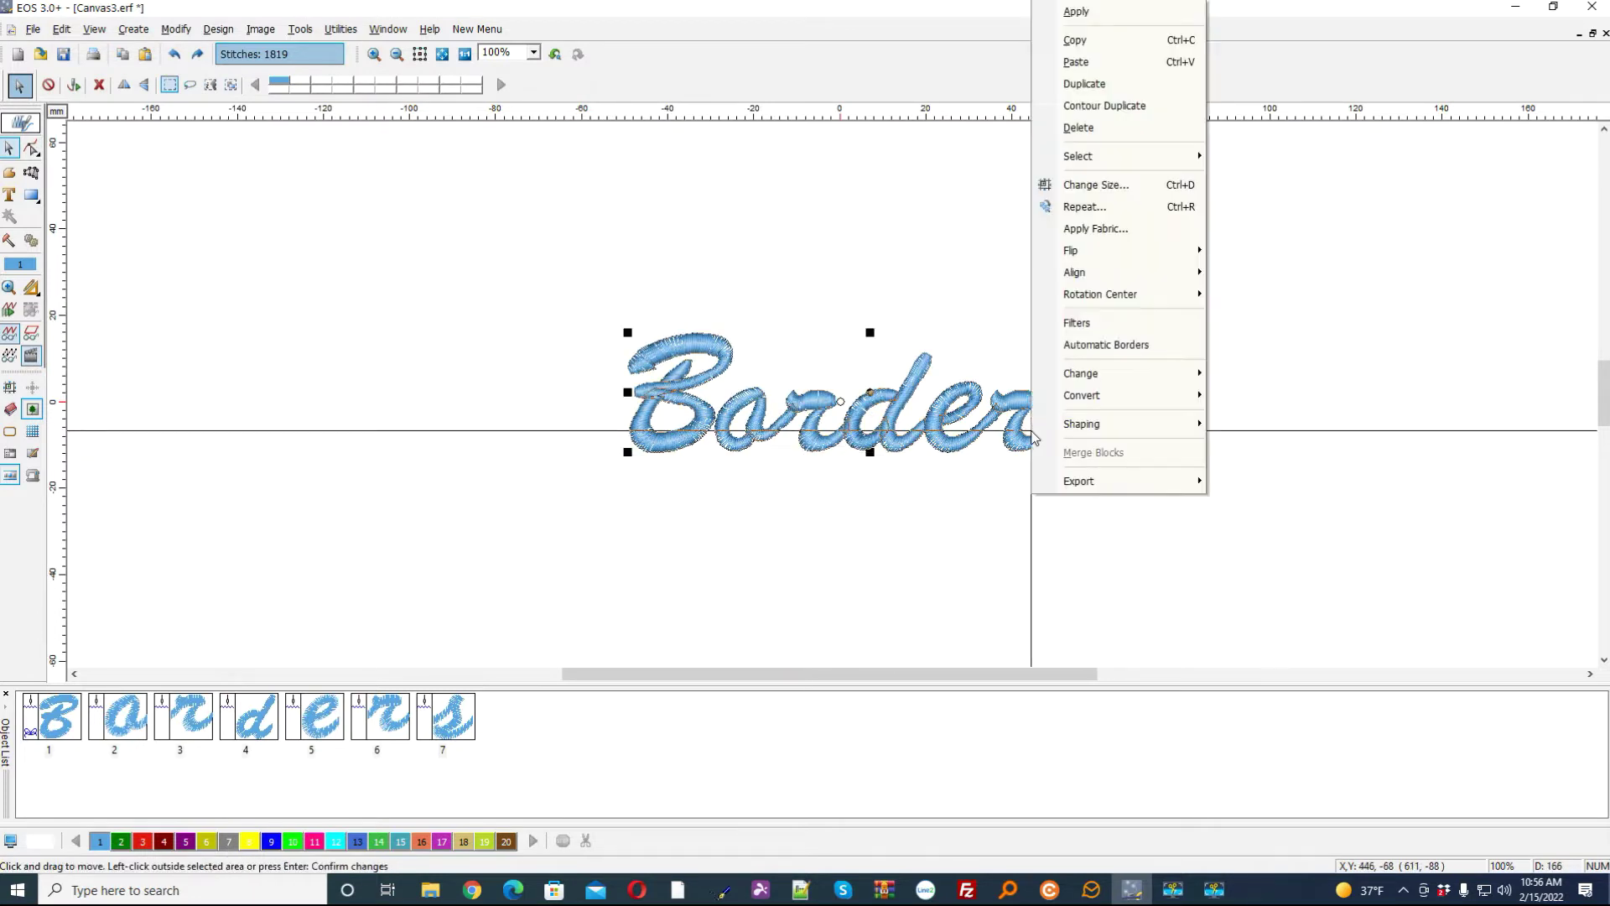
{"action": "left_click", "coordinate": [1133, 345]}
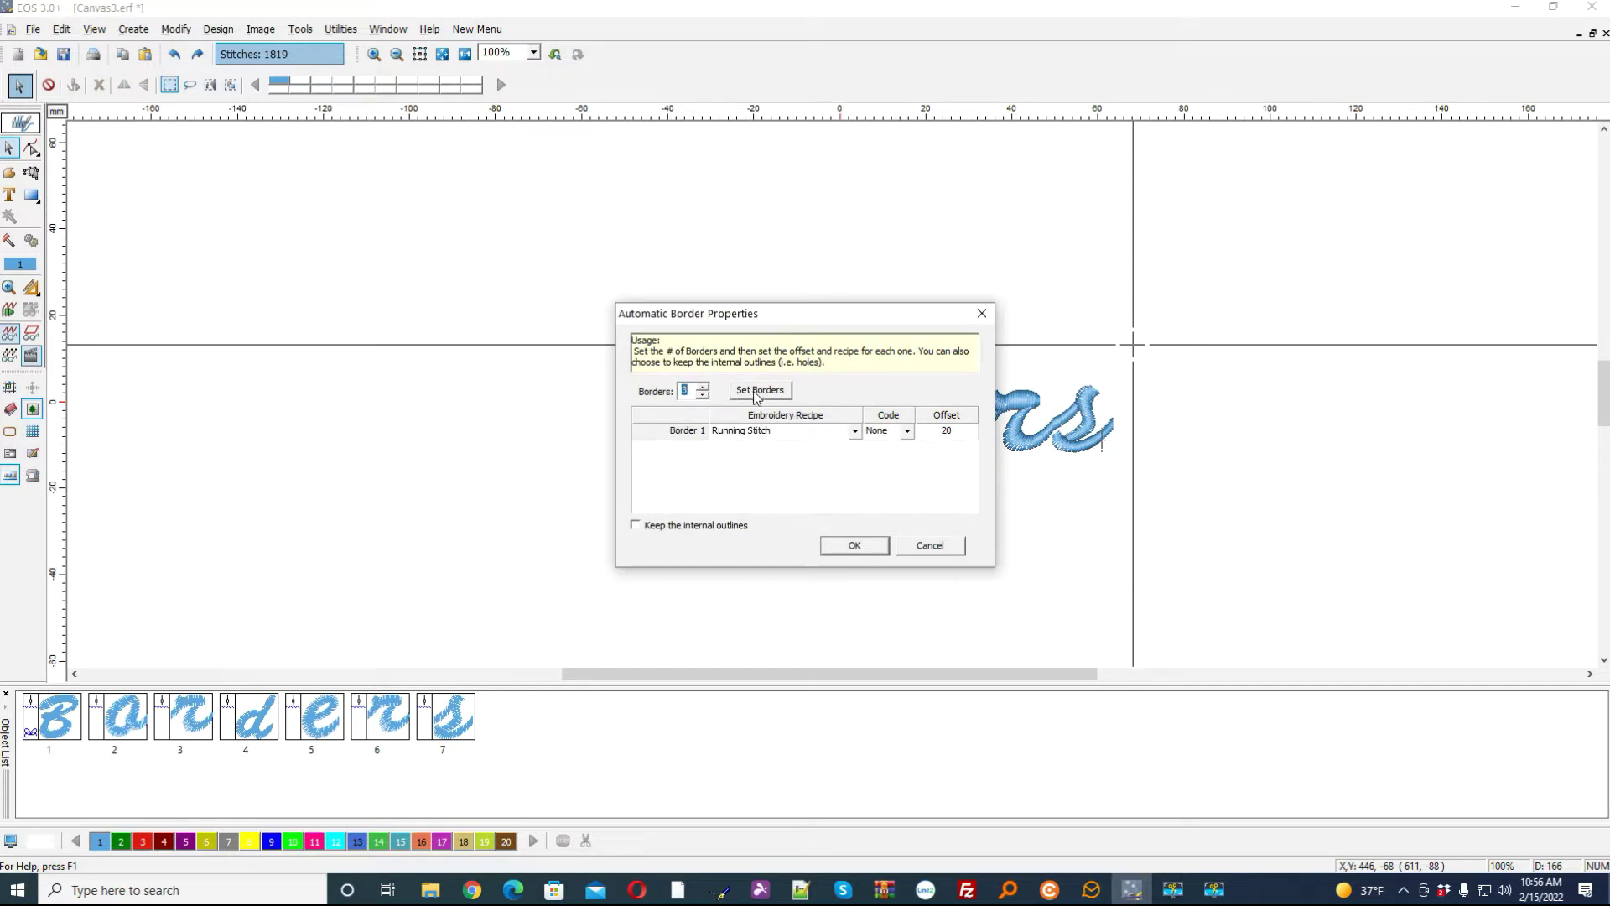
{"action": "left_click", "coordinate": [758, 391]}
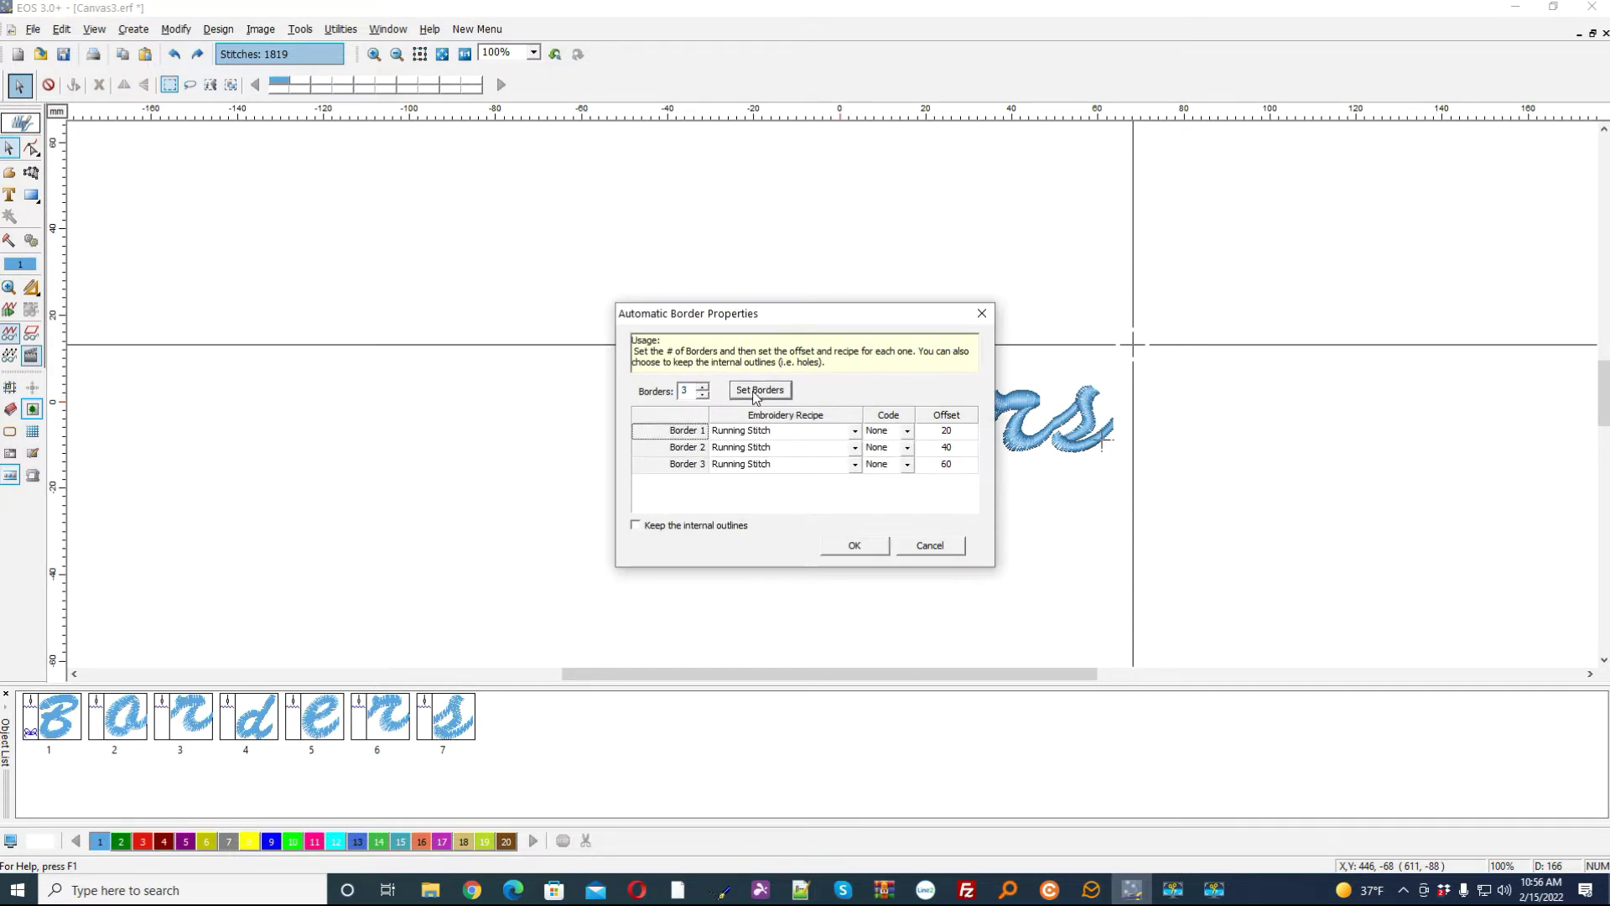
Set the offsets of borders 2 and 3 to 50 and 80, and give border 1 the Satin line recipe
{"action": "left_click", "coordinate": [949, 447]}
{"action": "left_click", "coordinate": [946, 466]}
{"action": "left_click", "coordinate": [854, 433]}
{"action": "left_click", "coordinate": [740, 459]}
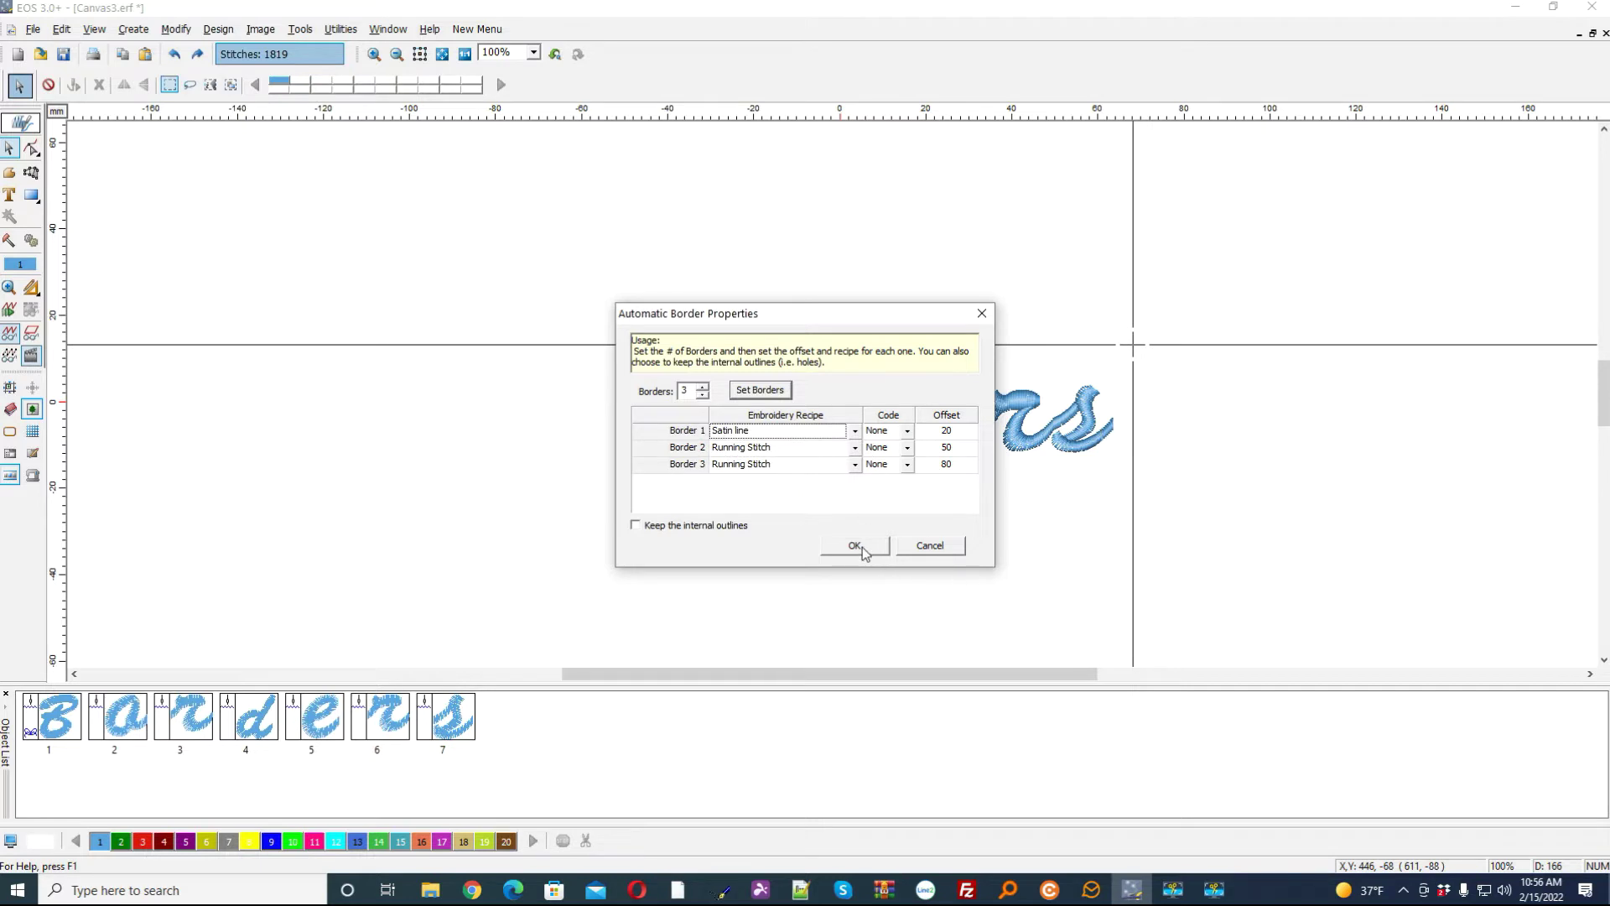
Assign the Stop code to all three borders and generate them around the lettering
{"action": "left_click", "coordinate": [908, 432]}
{"action": "left_click", "coordinate": [897, 456]}
{"action": "left_click", "coordinate": [908, 435]}
{"action": "left_click", "coordinate": [891, 454]}
{"action": "left_click", "coordinate": [908, 450]}
{"action": "left_click", "coordinate": [888, 475]}
{"action": "left_click", "coordinate": [908, 466]}
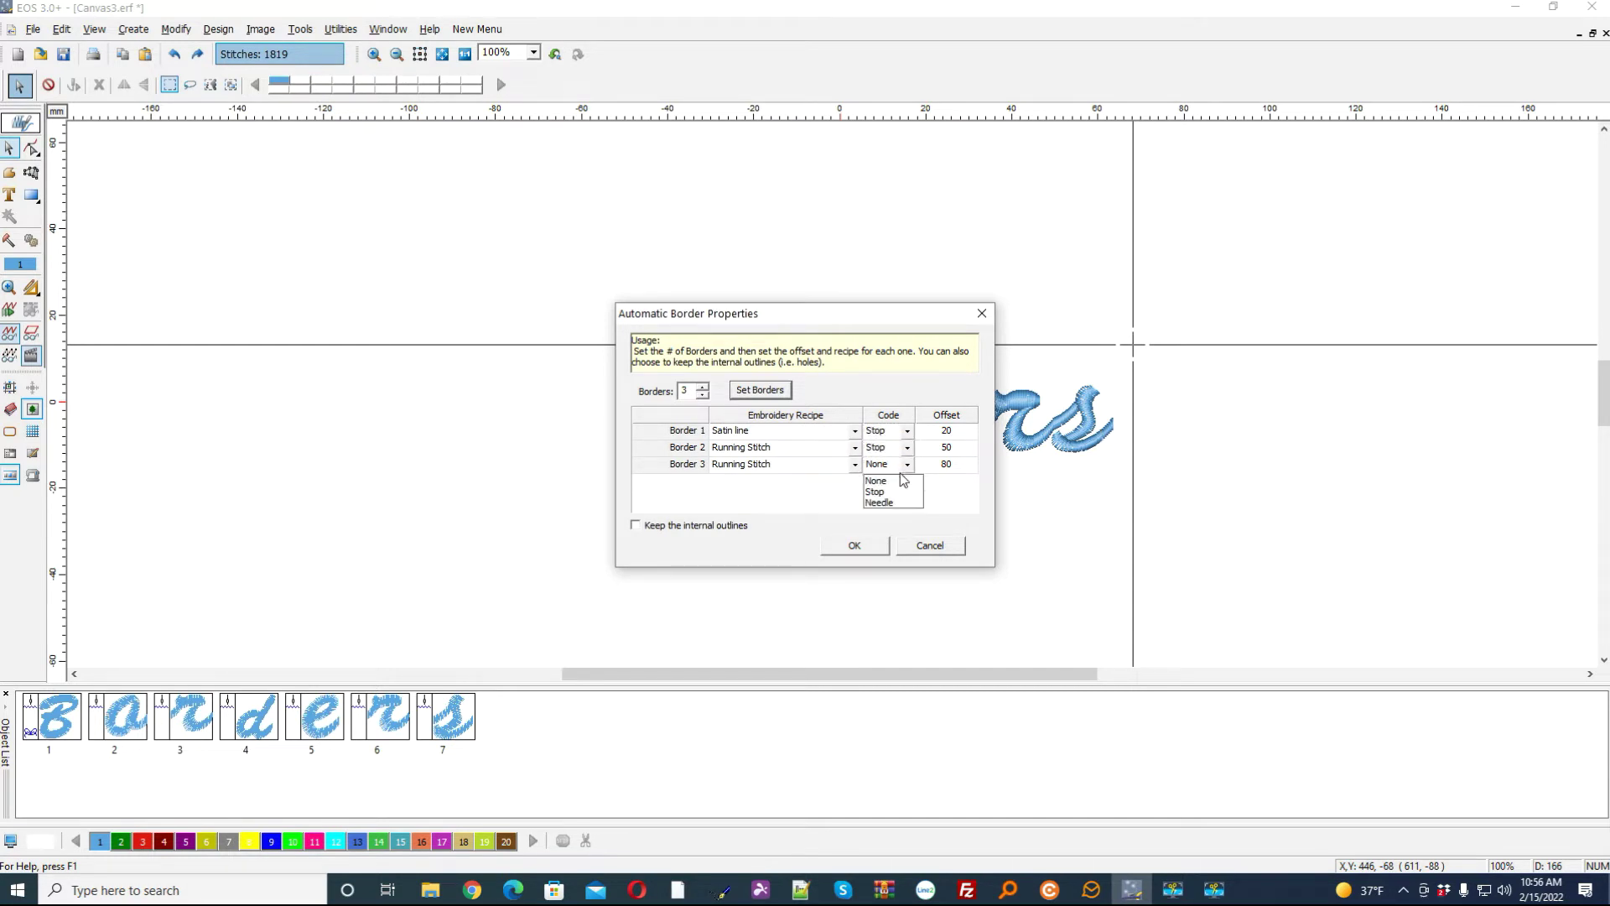
{"action": "left_click", "coordinate": [878, 493]}
{"action": "left_click", "coordinate": [855, 545]}
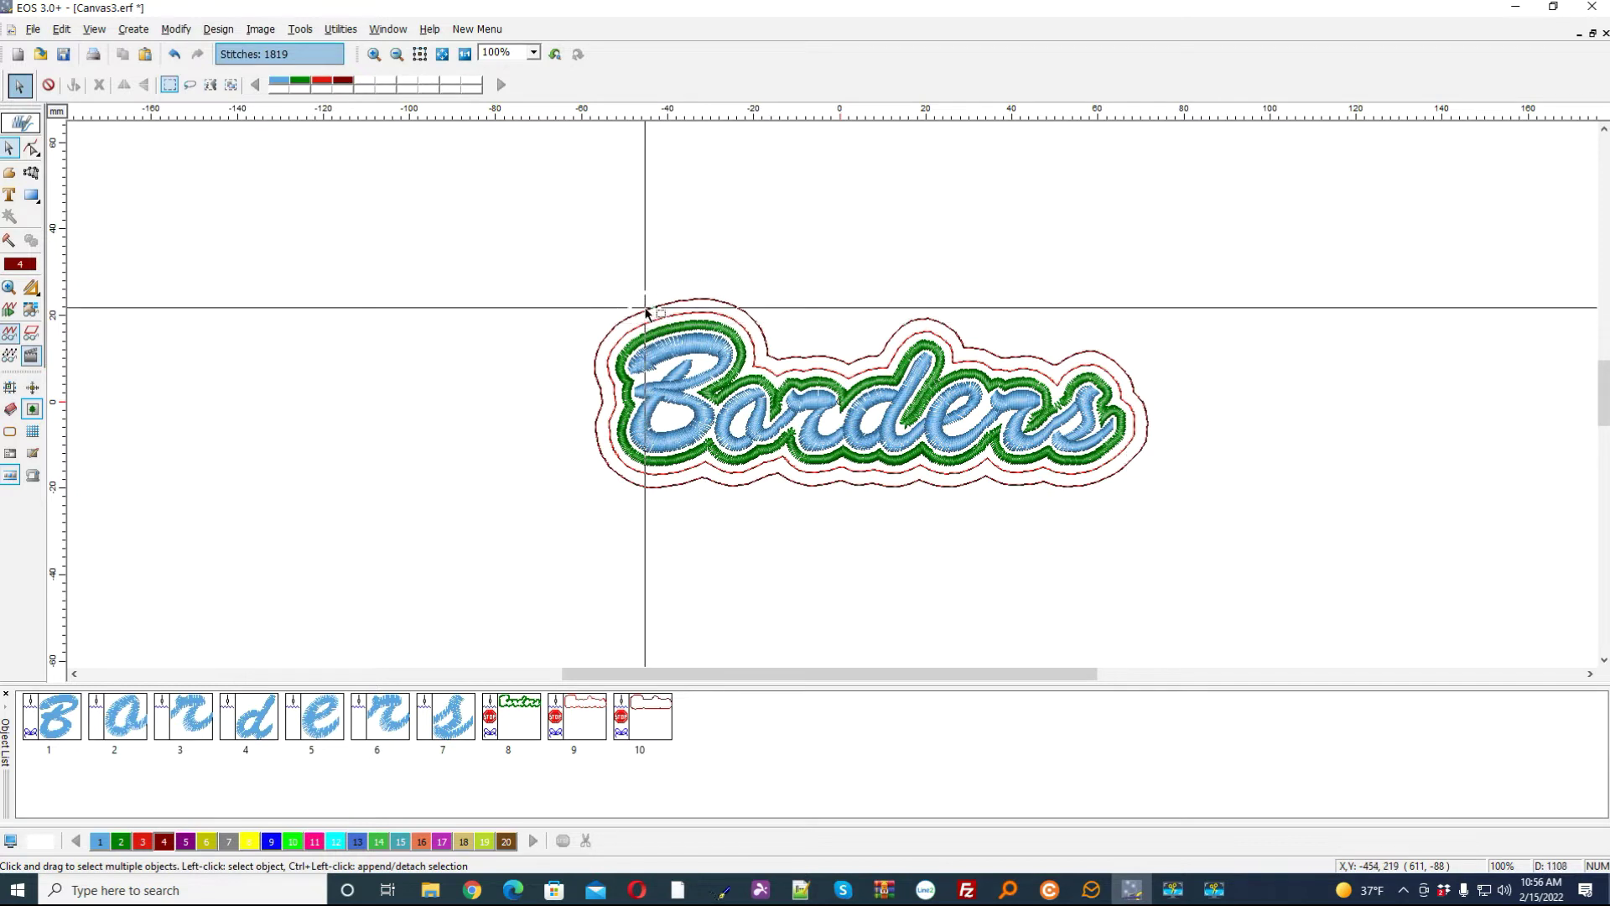
Change the middle border's stitch type to Motif, using catalog motif 1019, and regenerate its stitches
{"action": "left_click", "coordinate": [31, 149]}
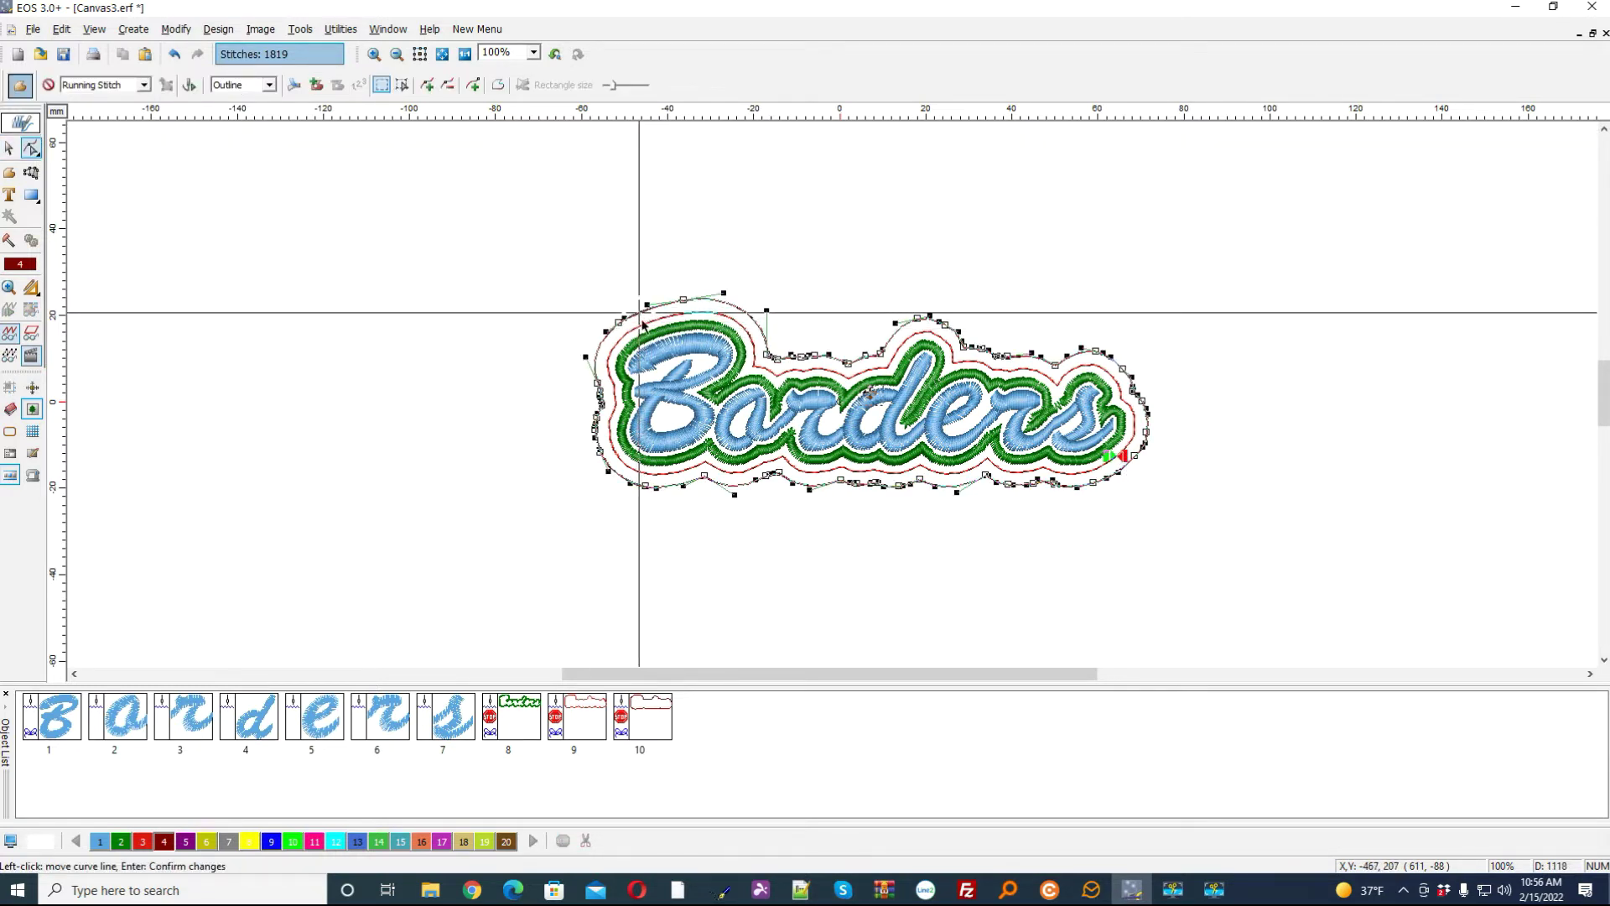
{"action": "left_click", "coordinate": [645, 324]}
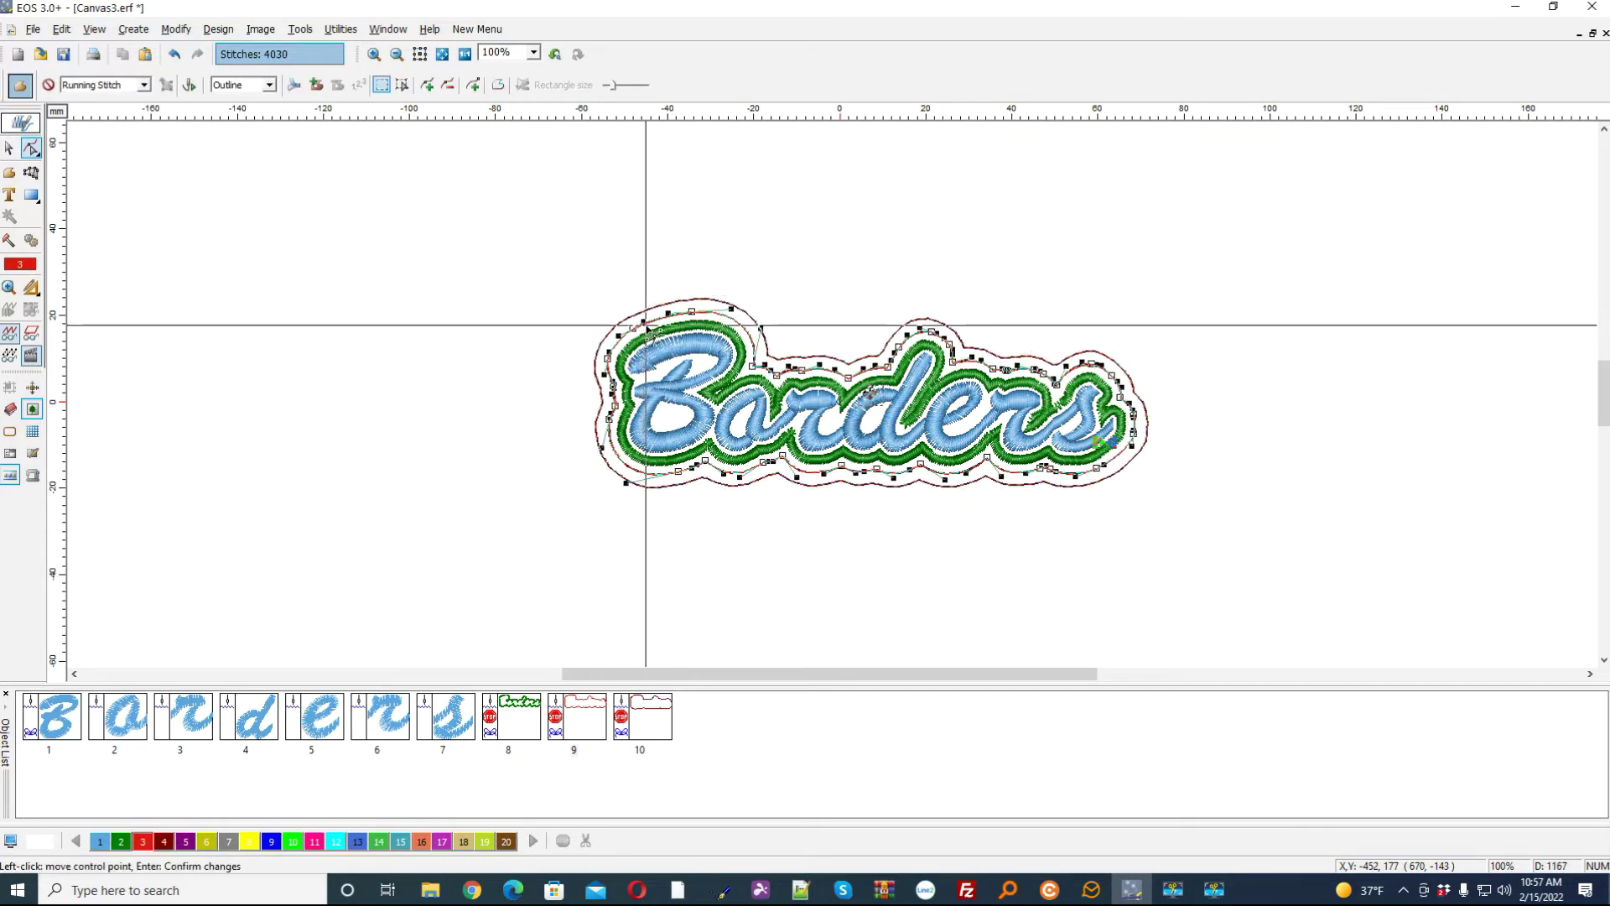
{"action": "right_click", "coordinate": [792, 311]}
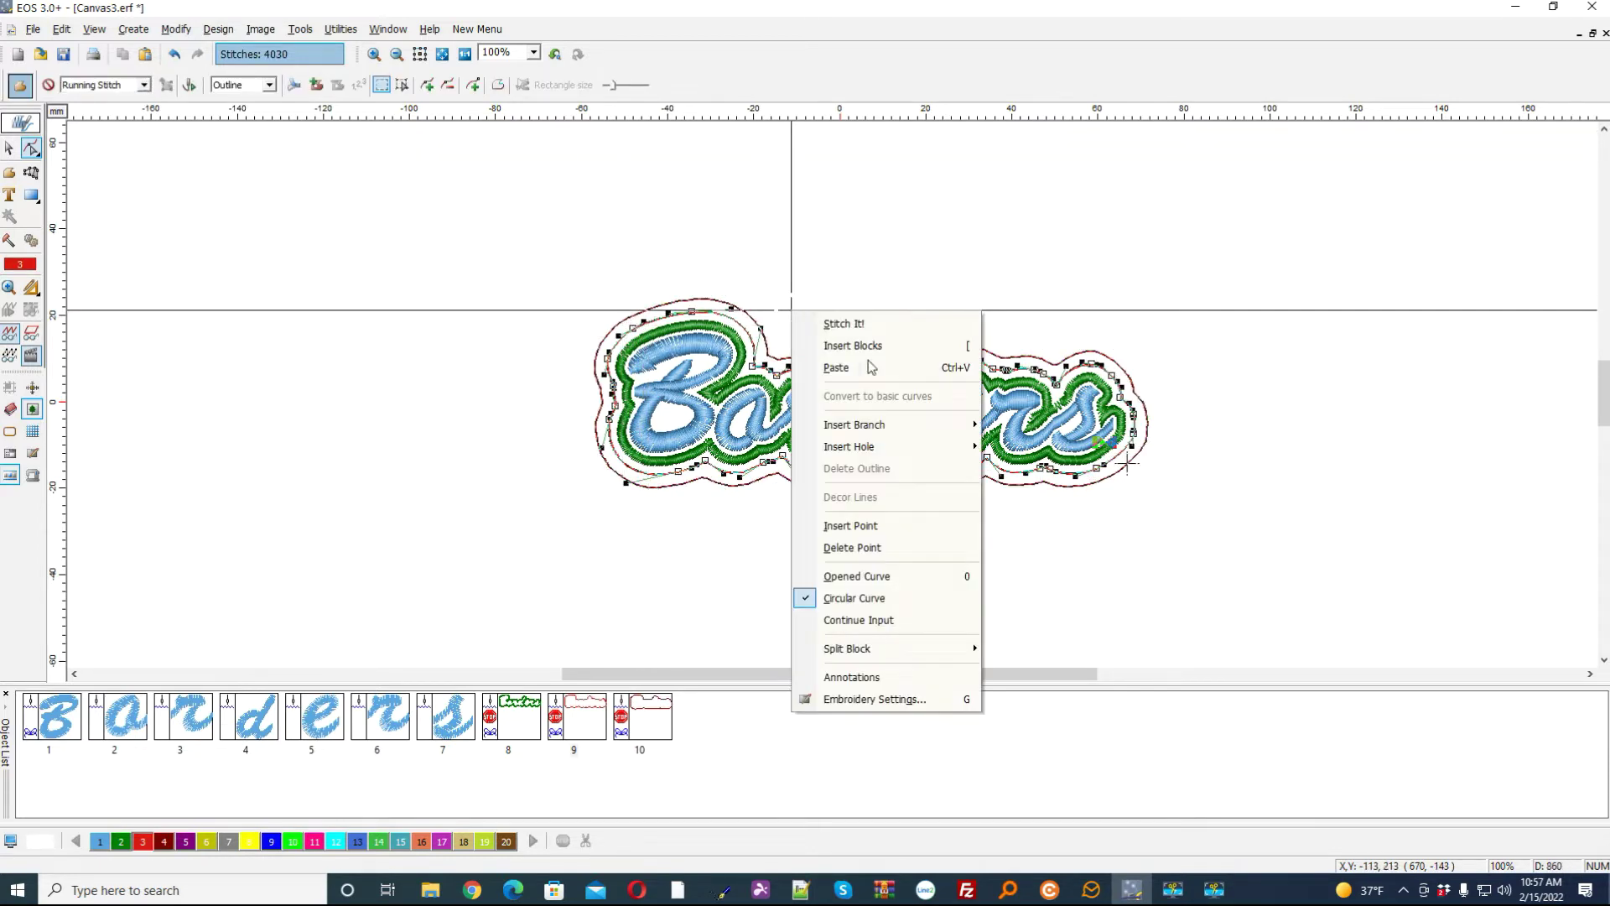
{"action": "left_click", "coordinate": [872, 698]}
{"action": "mouse_move", "coordinate": [263, 194]}
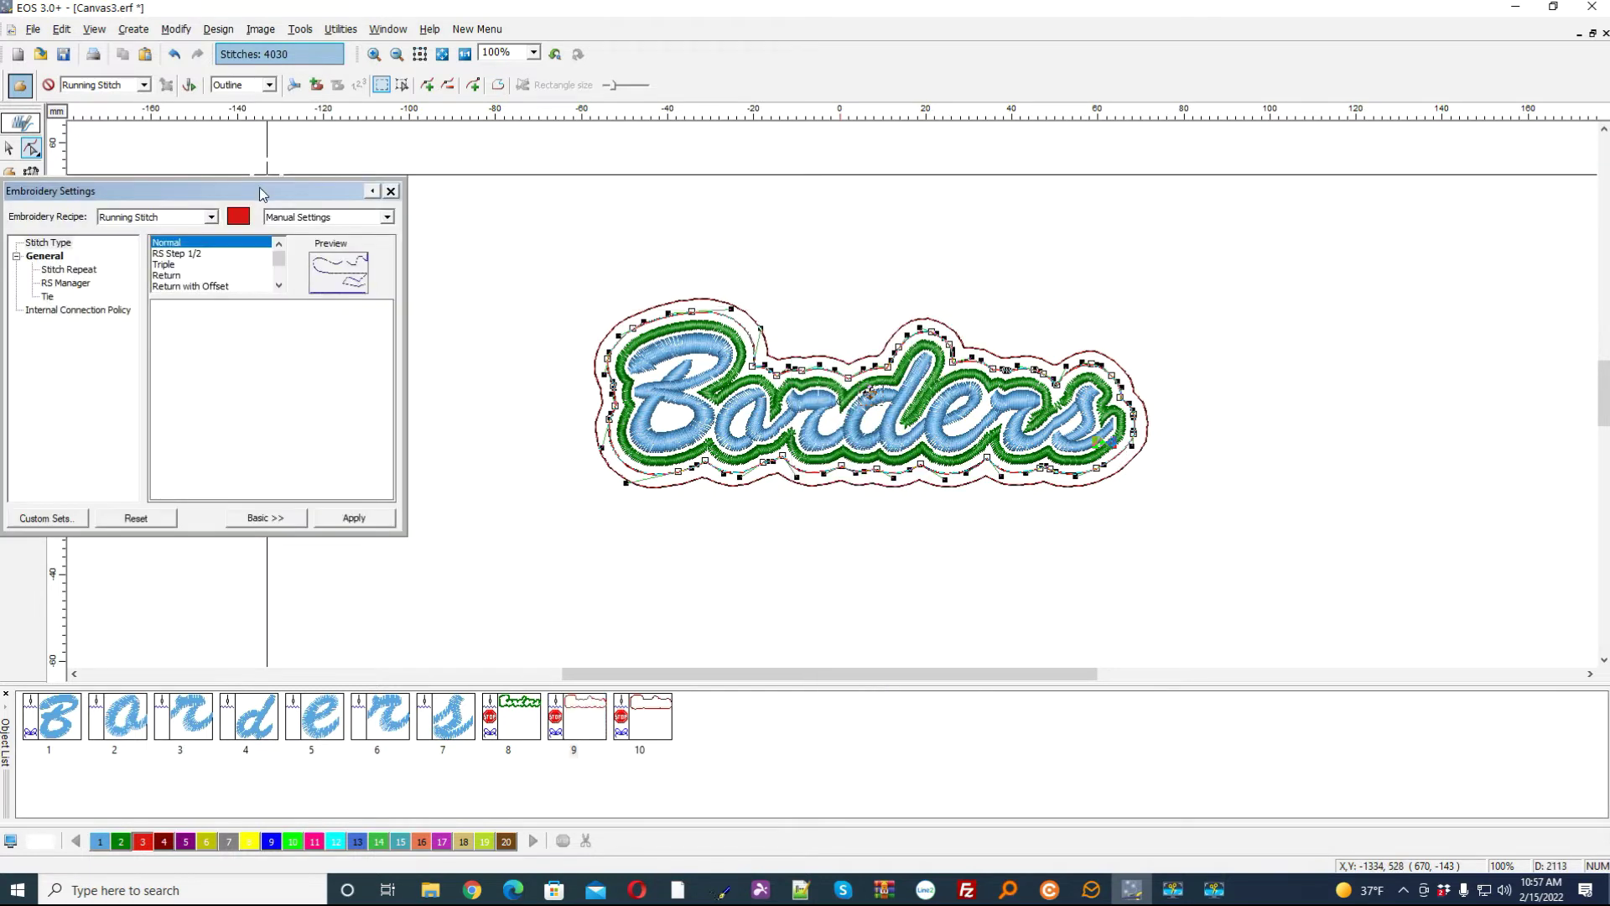
{"action": "left_click_drag", "start_coordinate": [279, 262], "coordinate": [283, 295]}
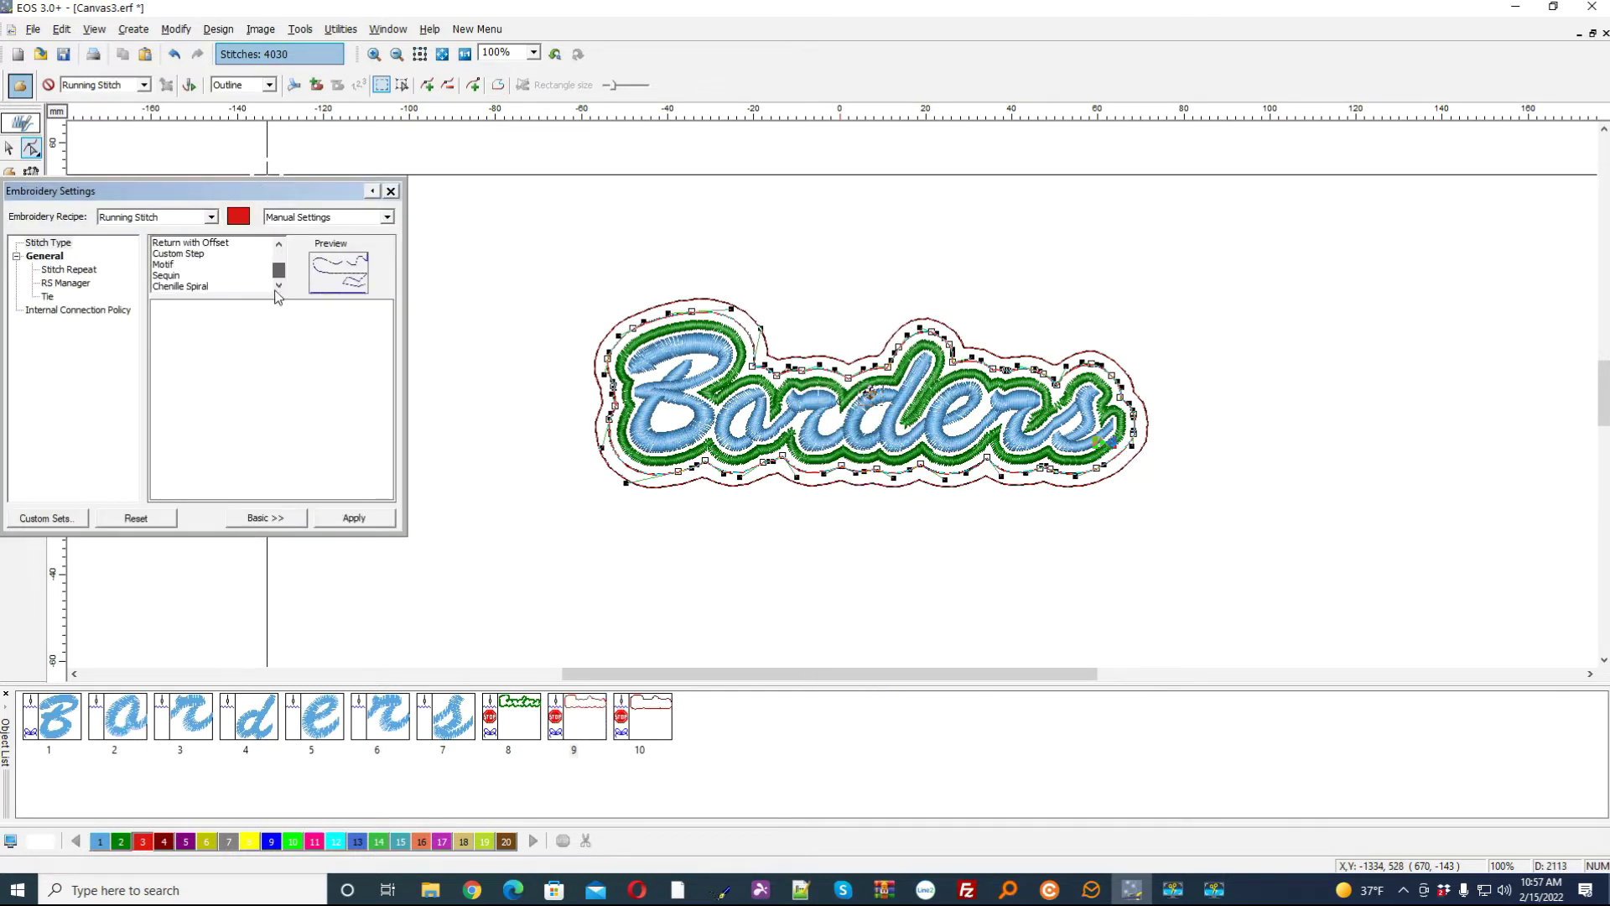
{"action": "left_click", "coordinate": [172, 265]}
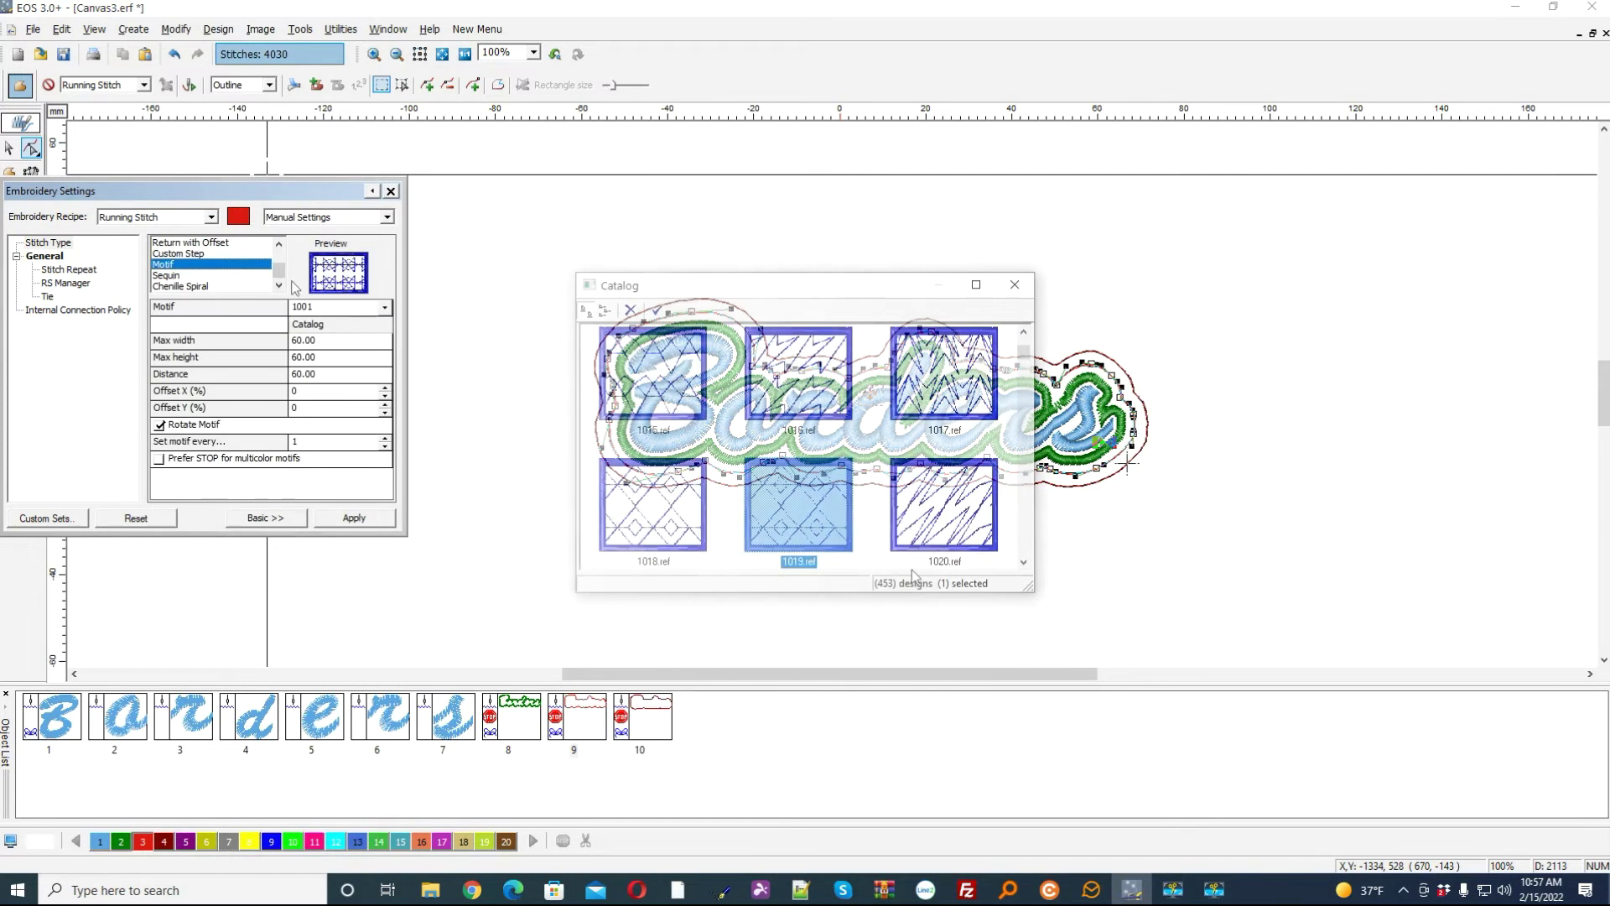
{"action": "left_click", "coordinate": [658, 312]}
{"action": "right_click", "coordinate": [954, 288]}
{"action": "left_click", "coordinate": [1002, 305]}
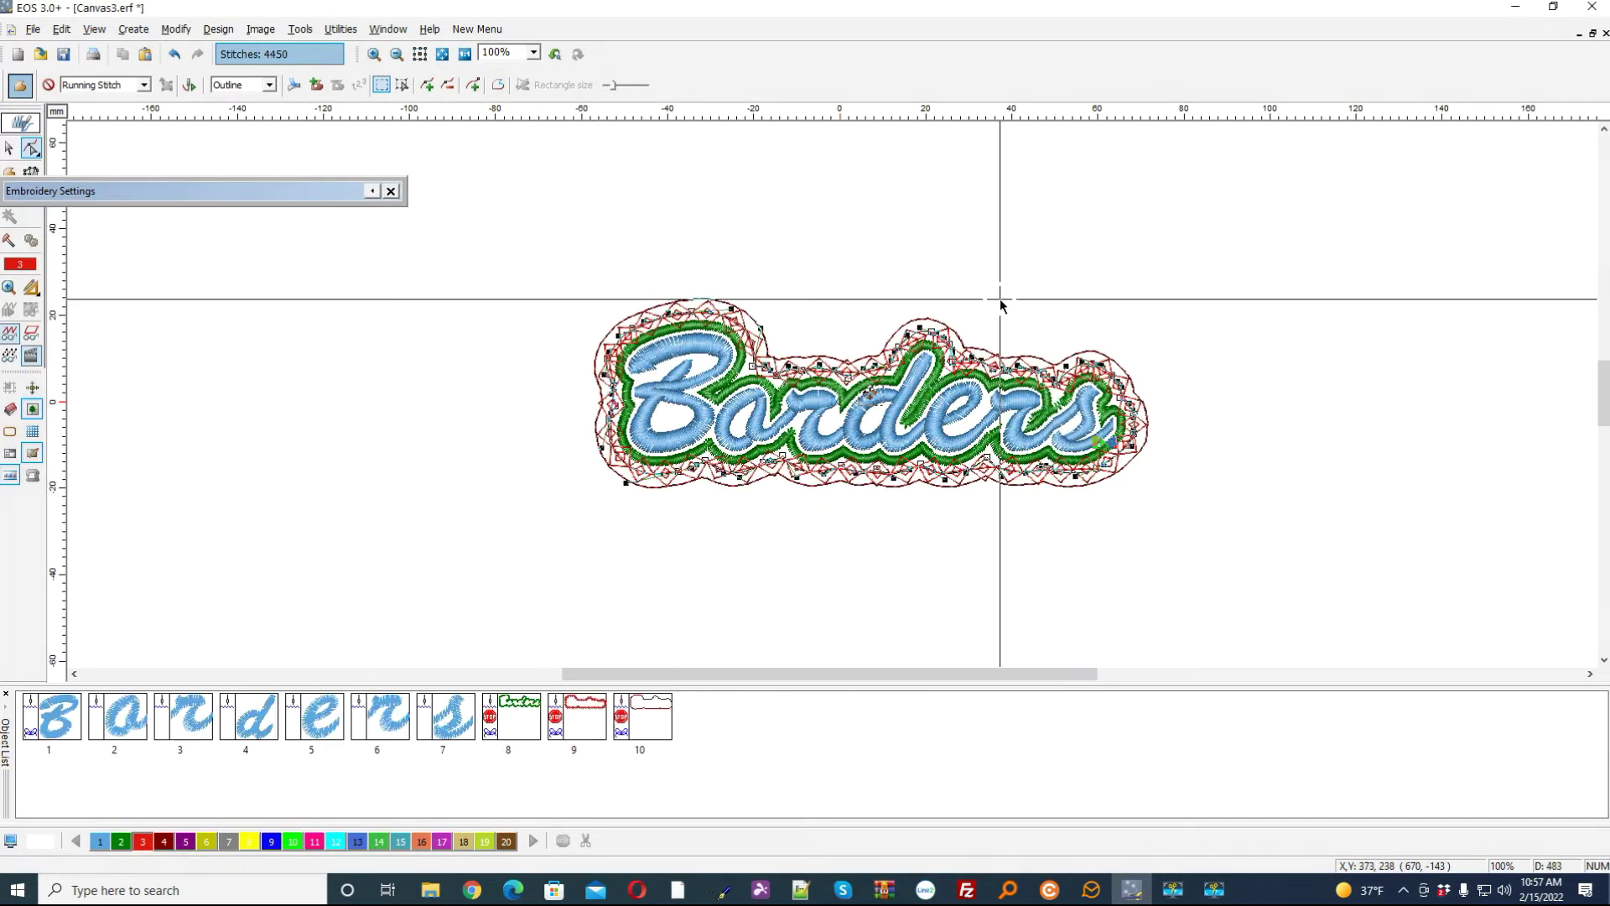
{"action": "left_click", "coordinate": [67, 195]}
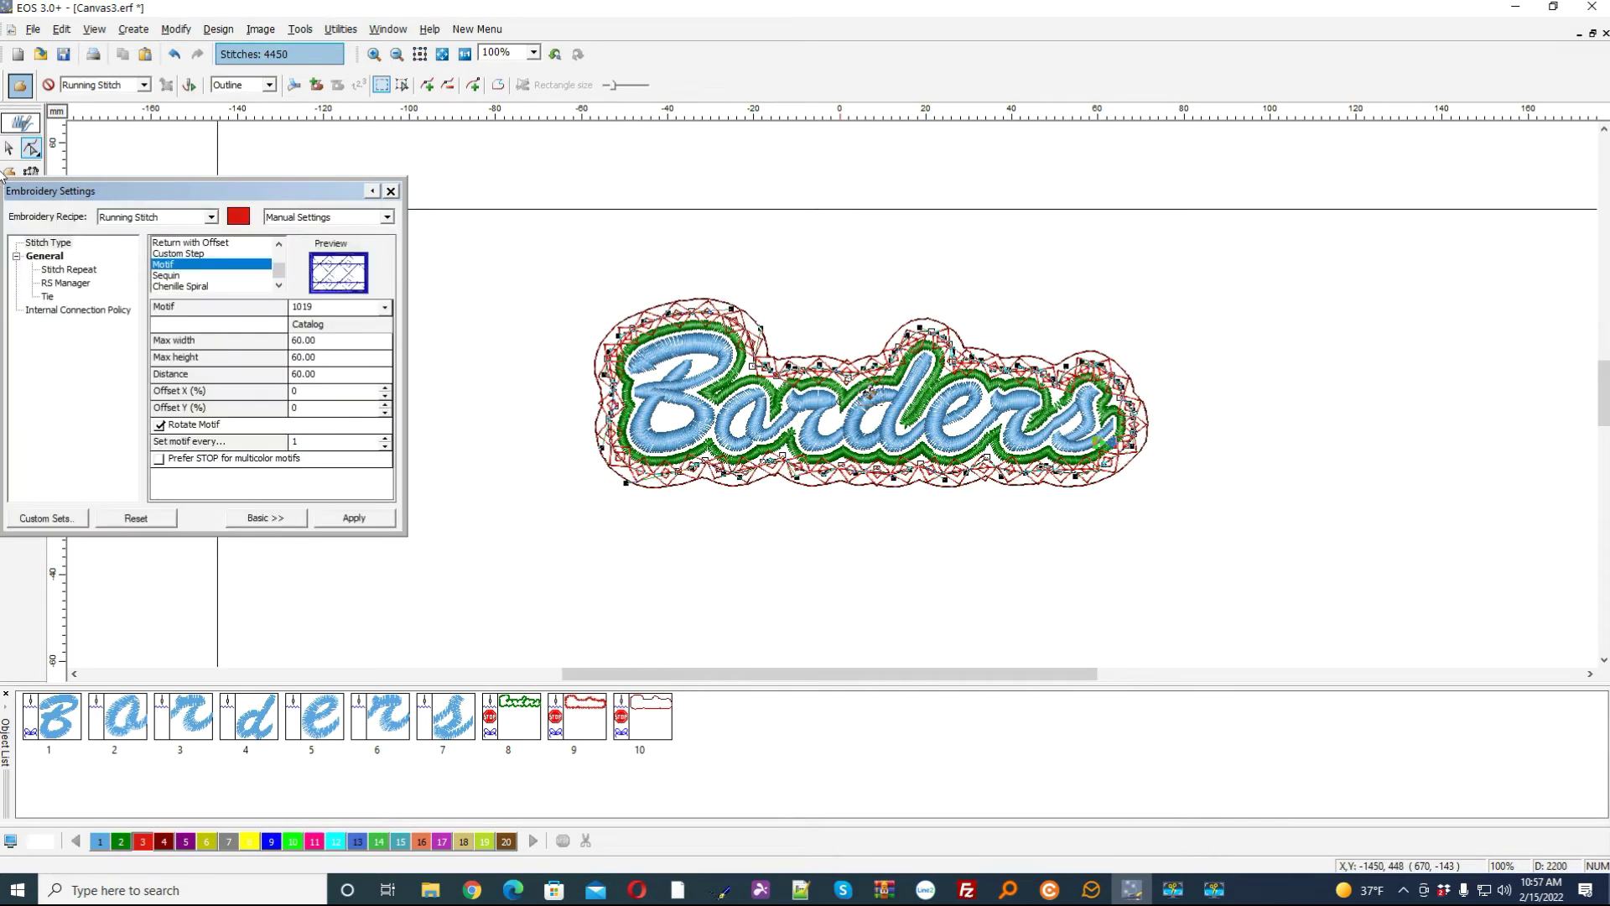
{"action": "left_click", "coordinate": [397, 55]}
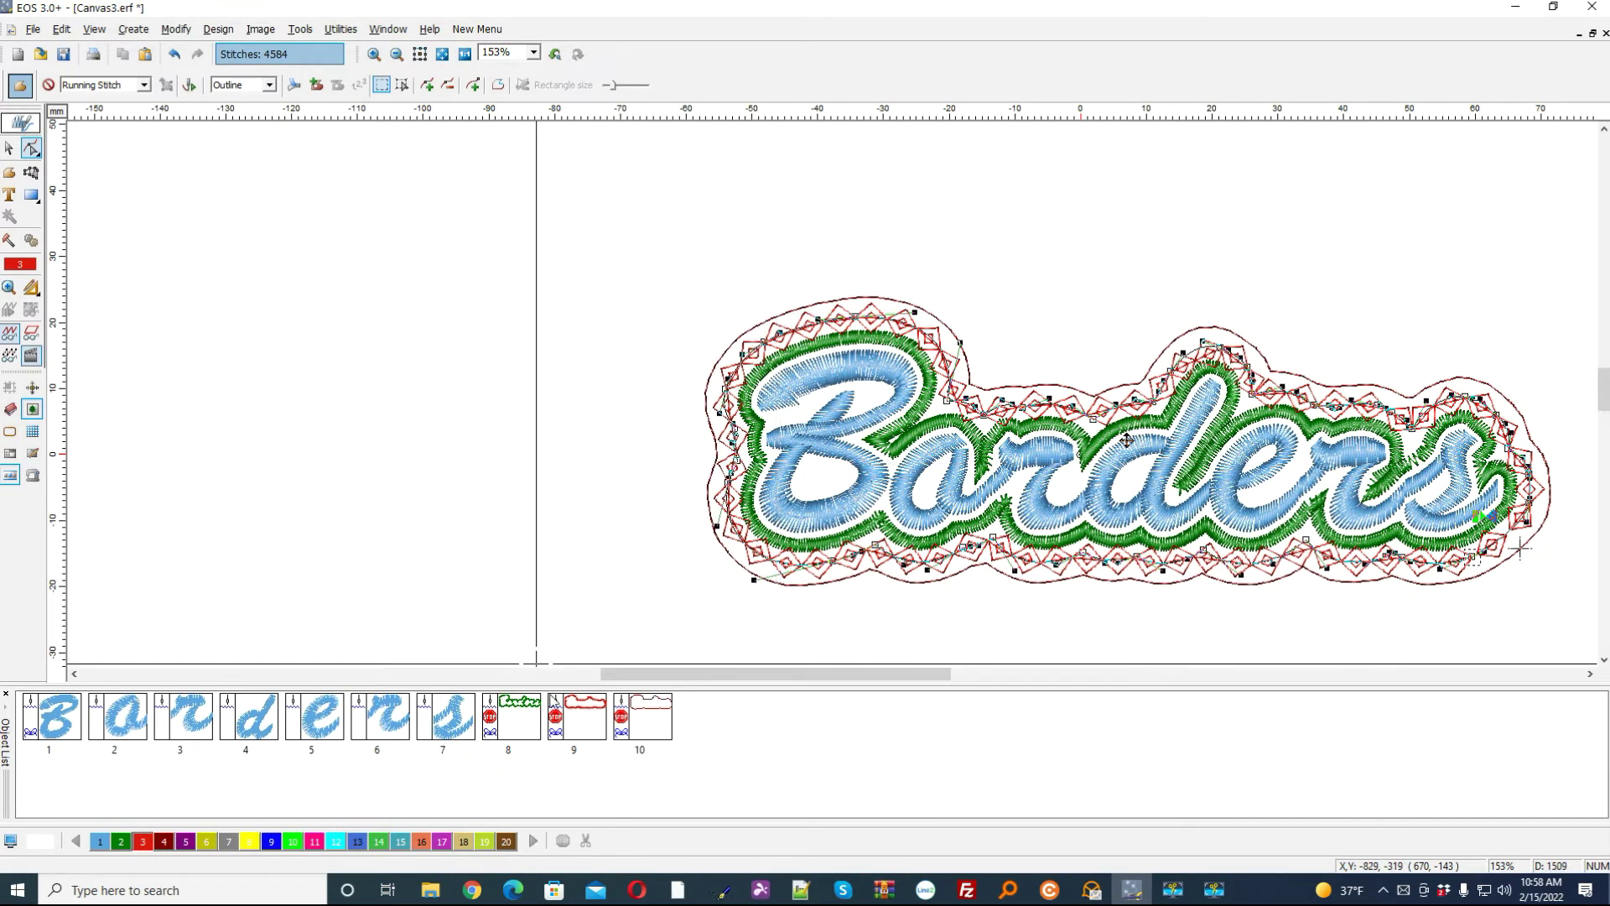
Change the outermost border's embroidery recipe to Satin line
{"action": "left_click", "coordinate": [653, 715]}
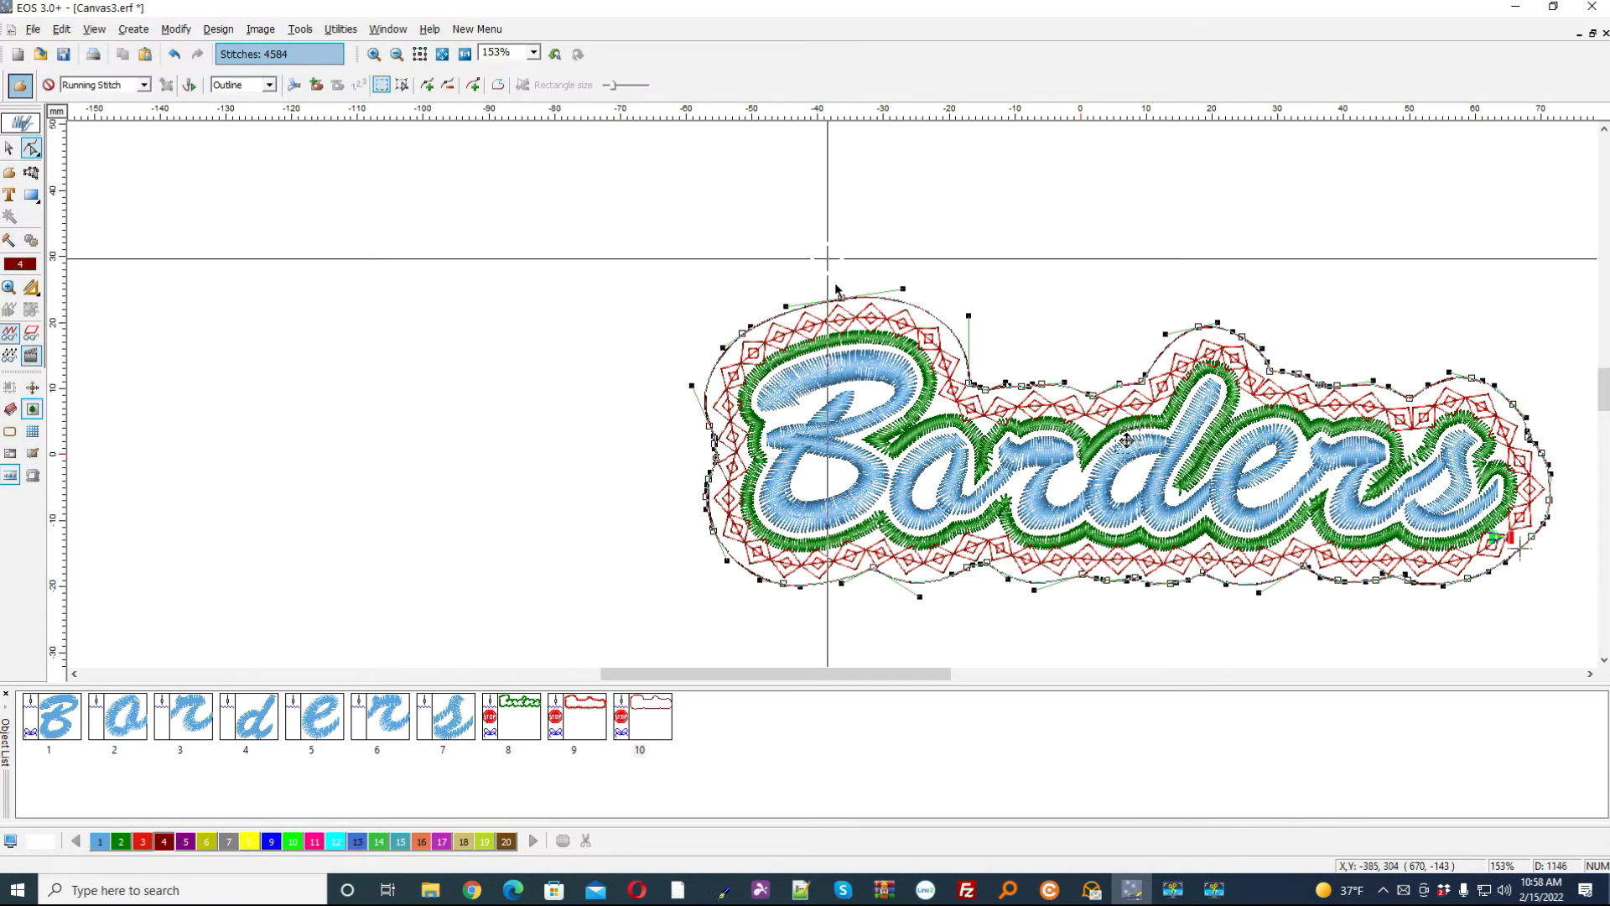
{"action": "left_click", "coordinate": [143, 85]}
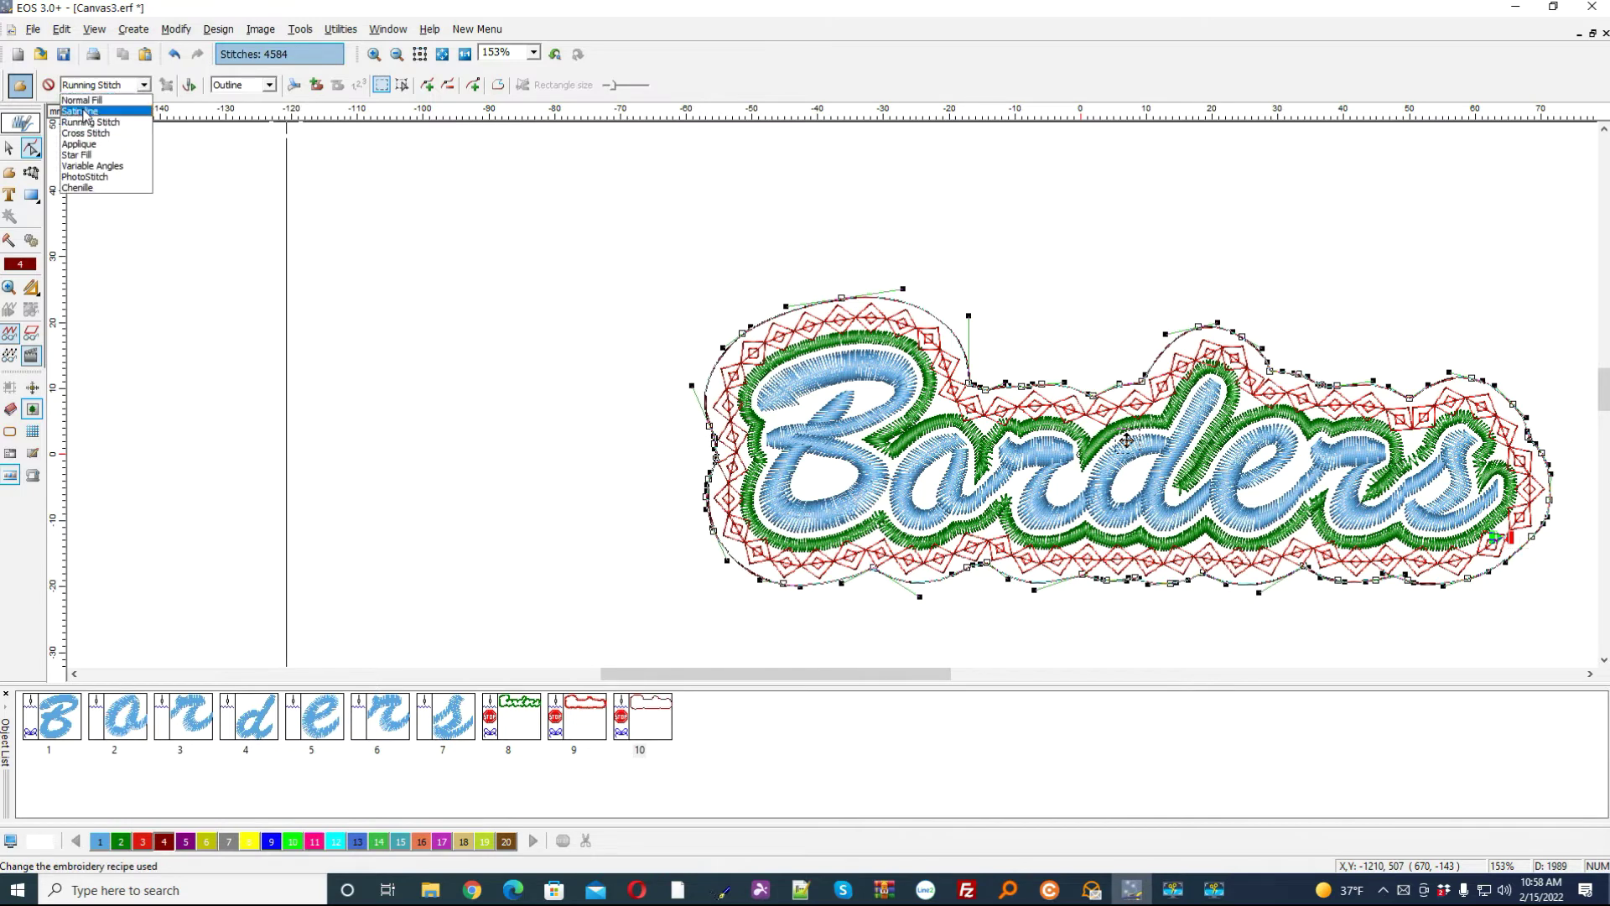
{"action": "left_click", "coordinate": [80, 111]}
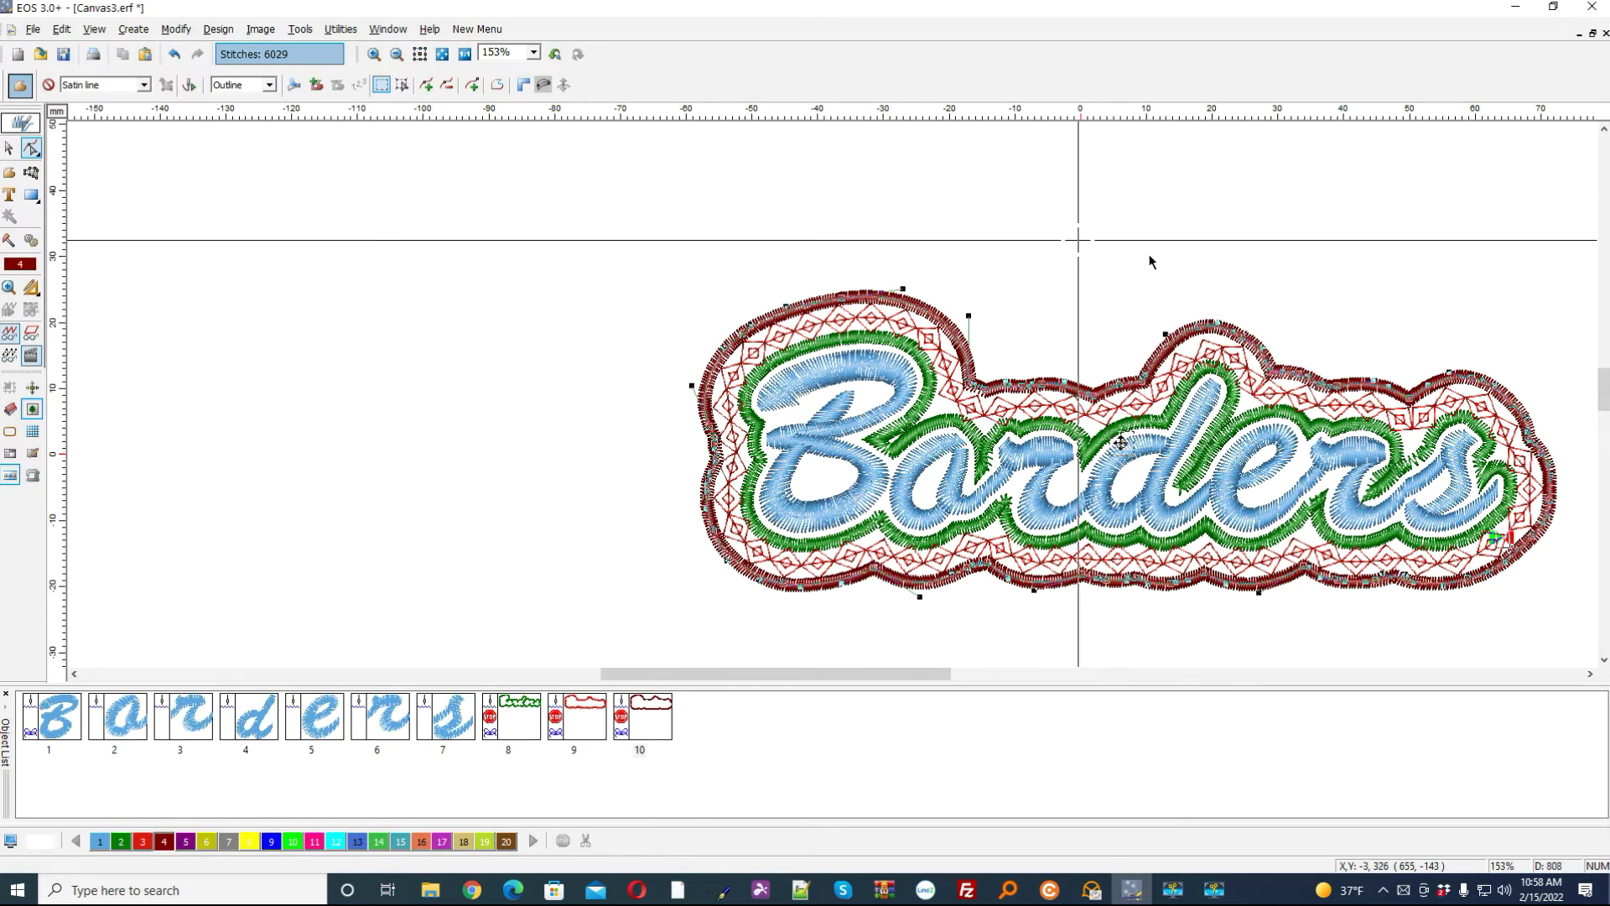
{"action": "left_click", "coordinate": [397, 55]}
{"action": "left_click", "coordinate": [372, 54]}
{"action": "left_click_drag", "start_coordinate": [755, 306], "coordinate": [1048, 535]}
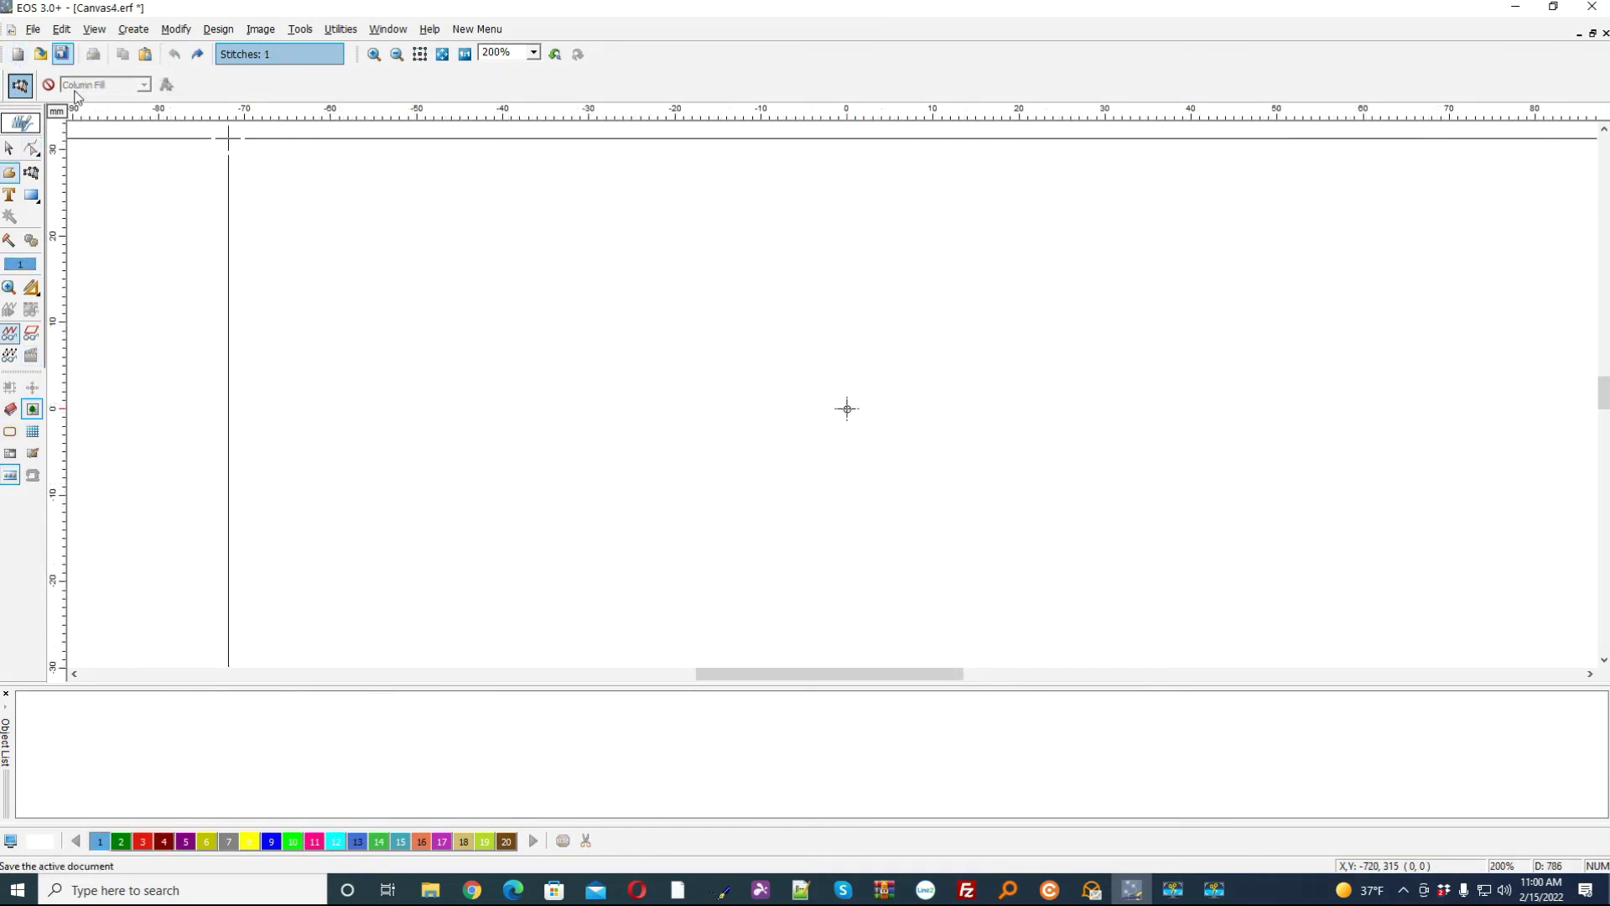
Create the text "aB1" in the Circle Monogram font on the empty canvas
{"action": "left_click", "coordinate": [10, 197]}
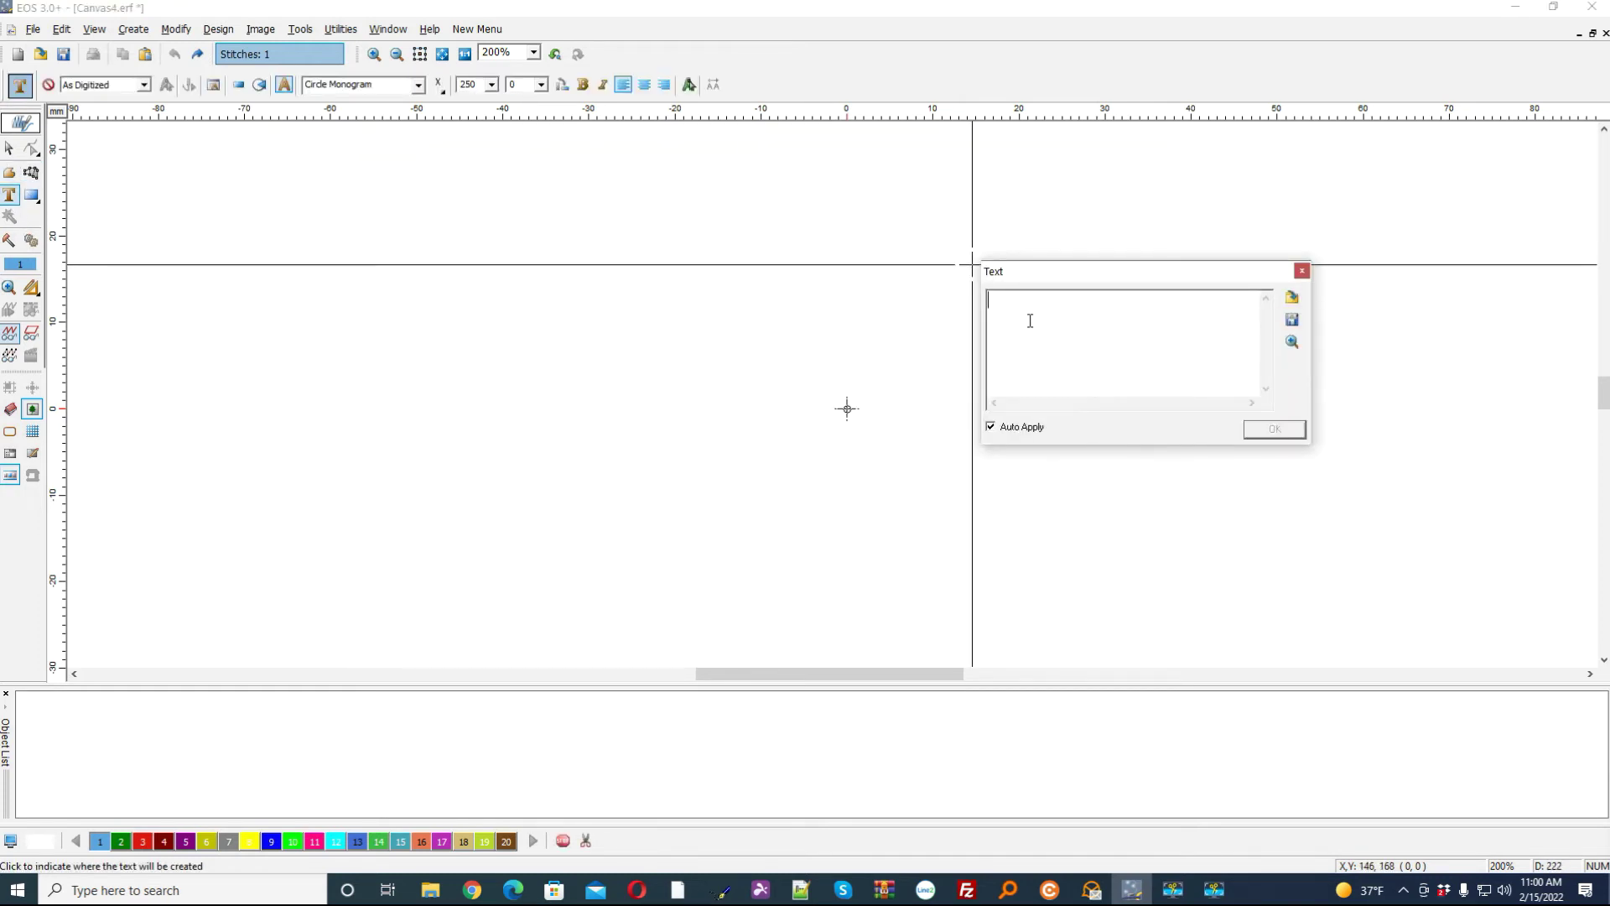
{"action": "type", "text": "a"}
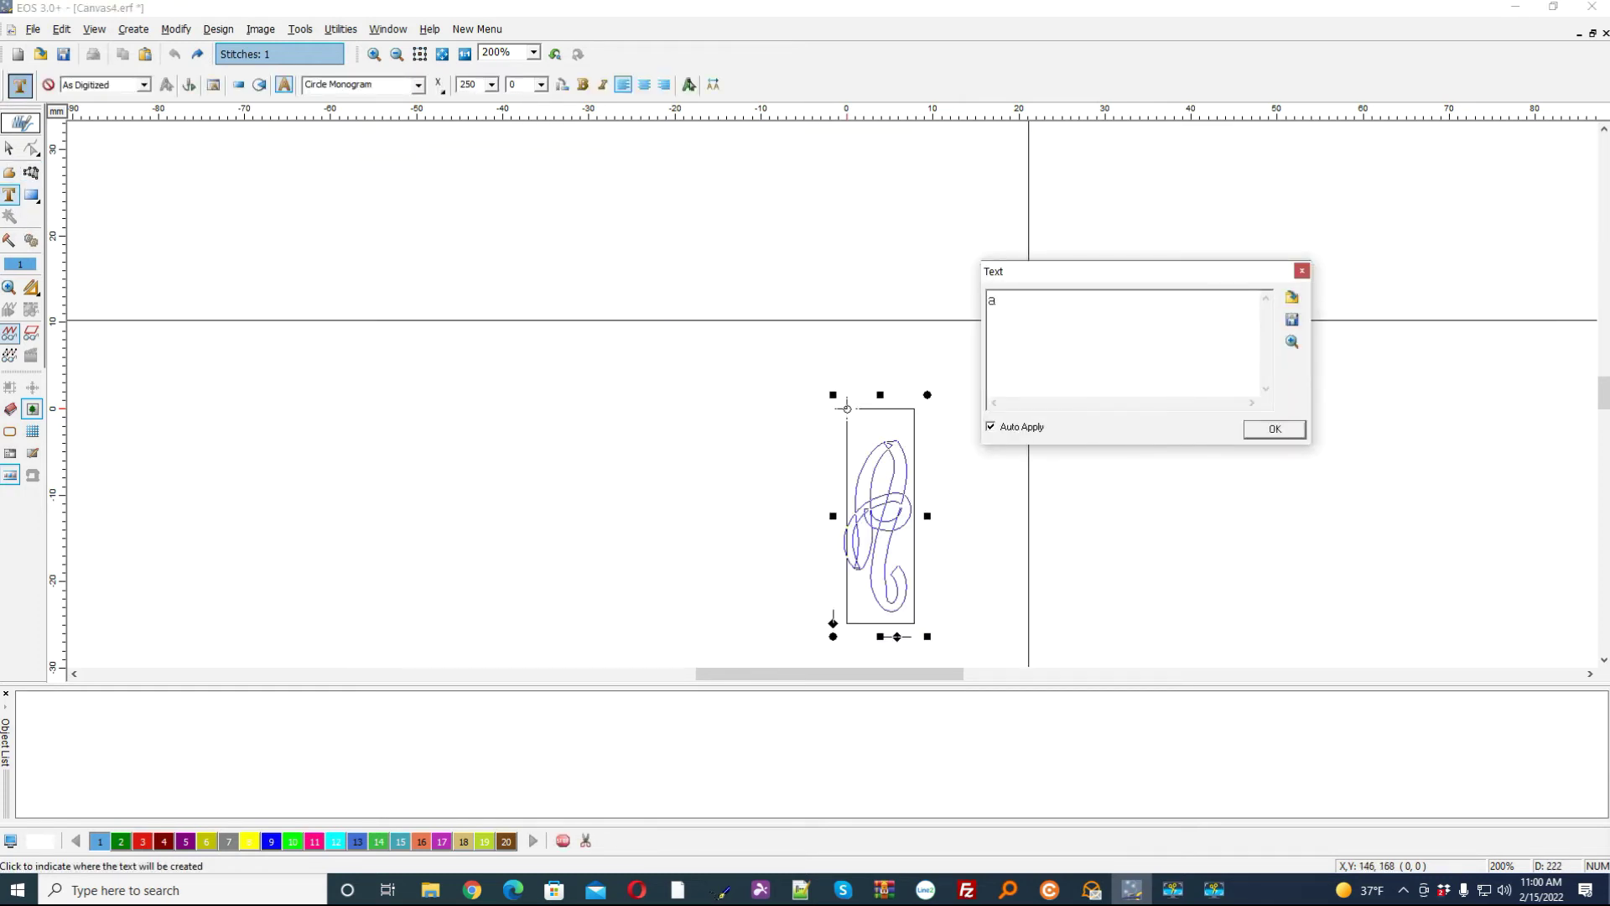
{"action": "type", "text": "B"}
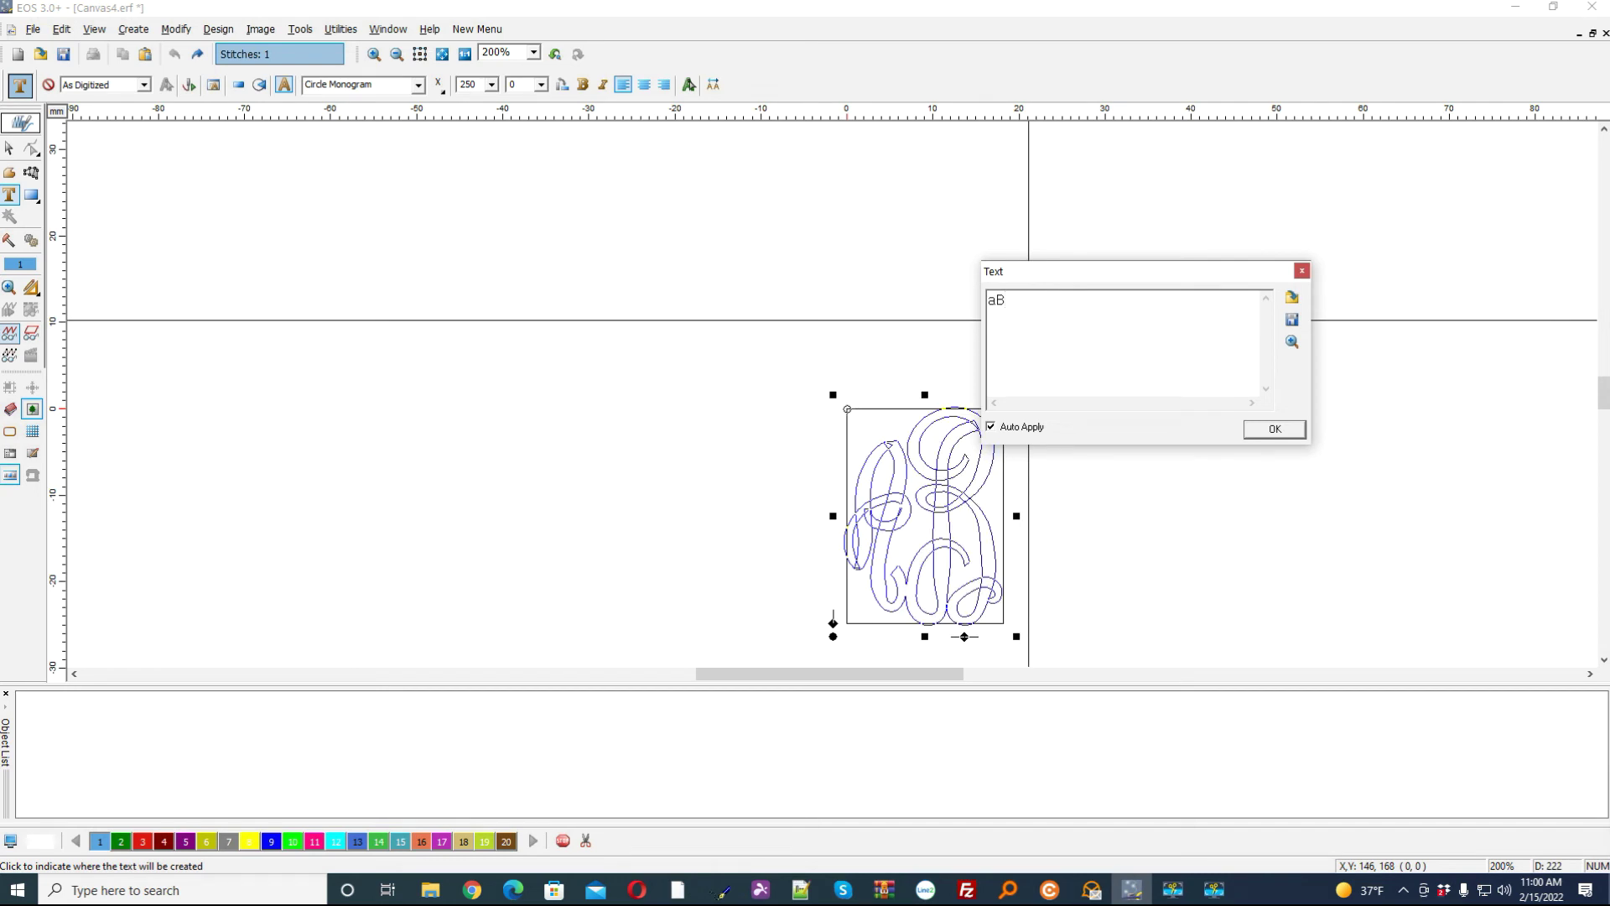
{"action": "type", "text": "1"}
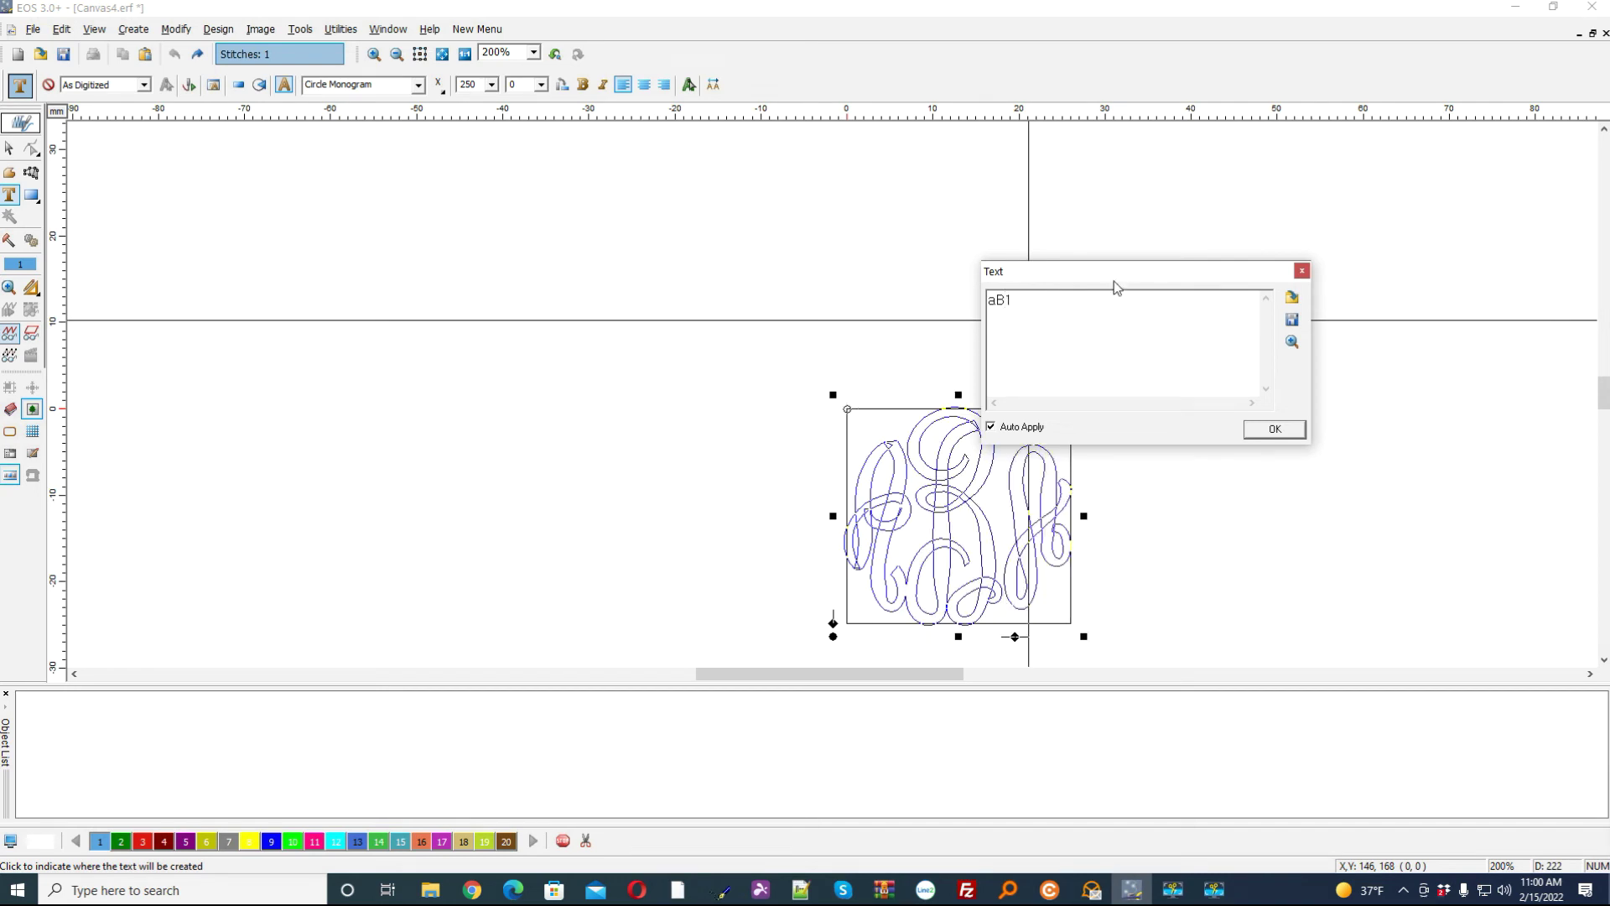
{"action": "left_click", "coordinate": [1273, 429]}
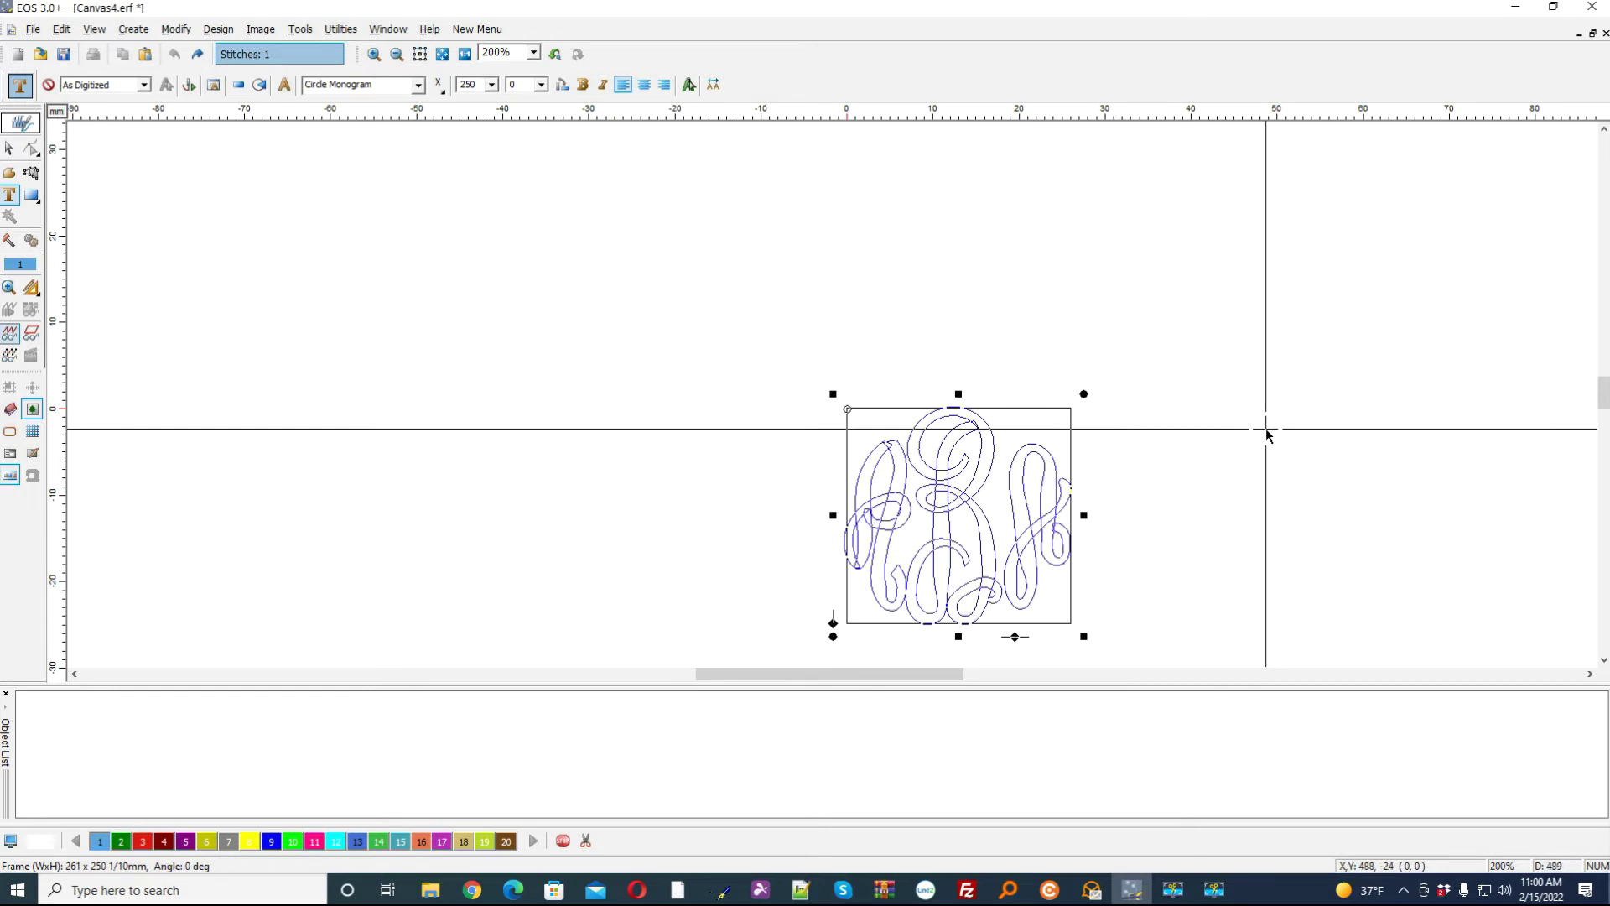
Set the monogram's text height to 500 and generate its stitches
{"action": "left_click", "coordinate": [491, 84]}
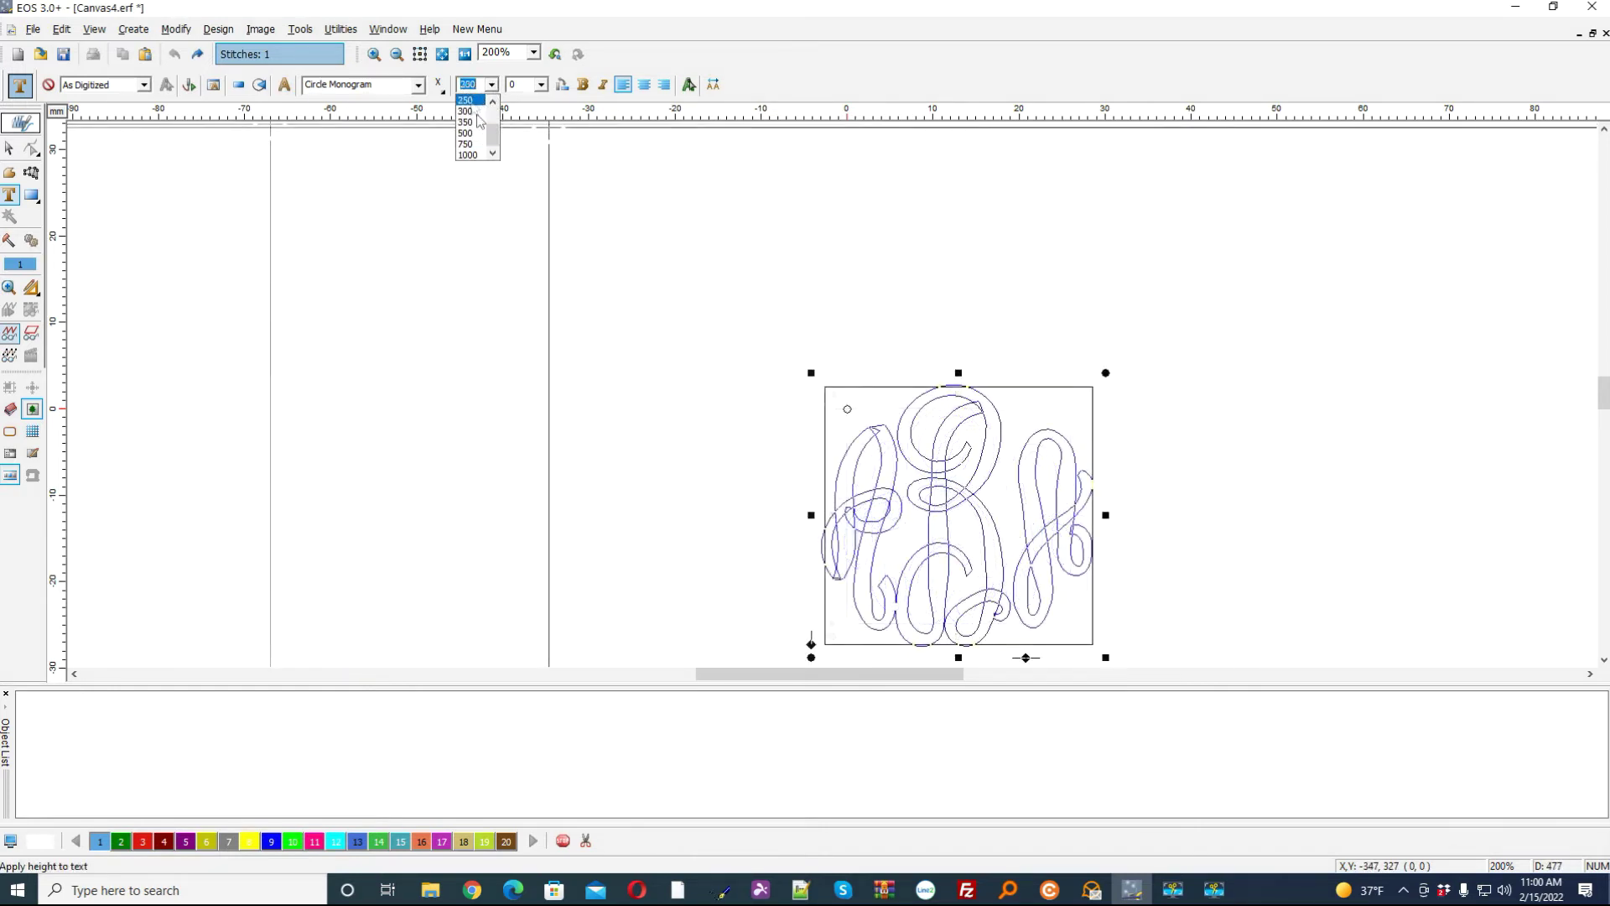
{"action": "left_click", "coordinate": [469, 133]}
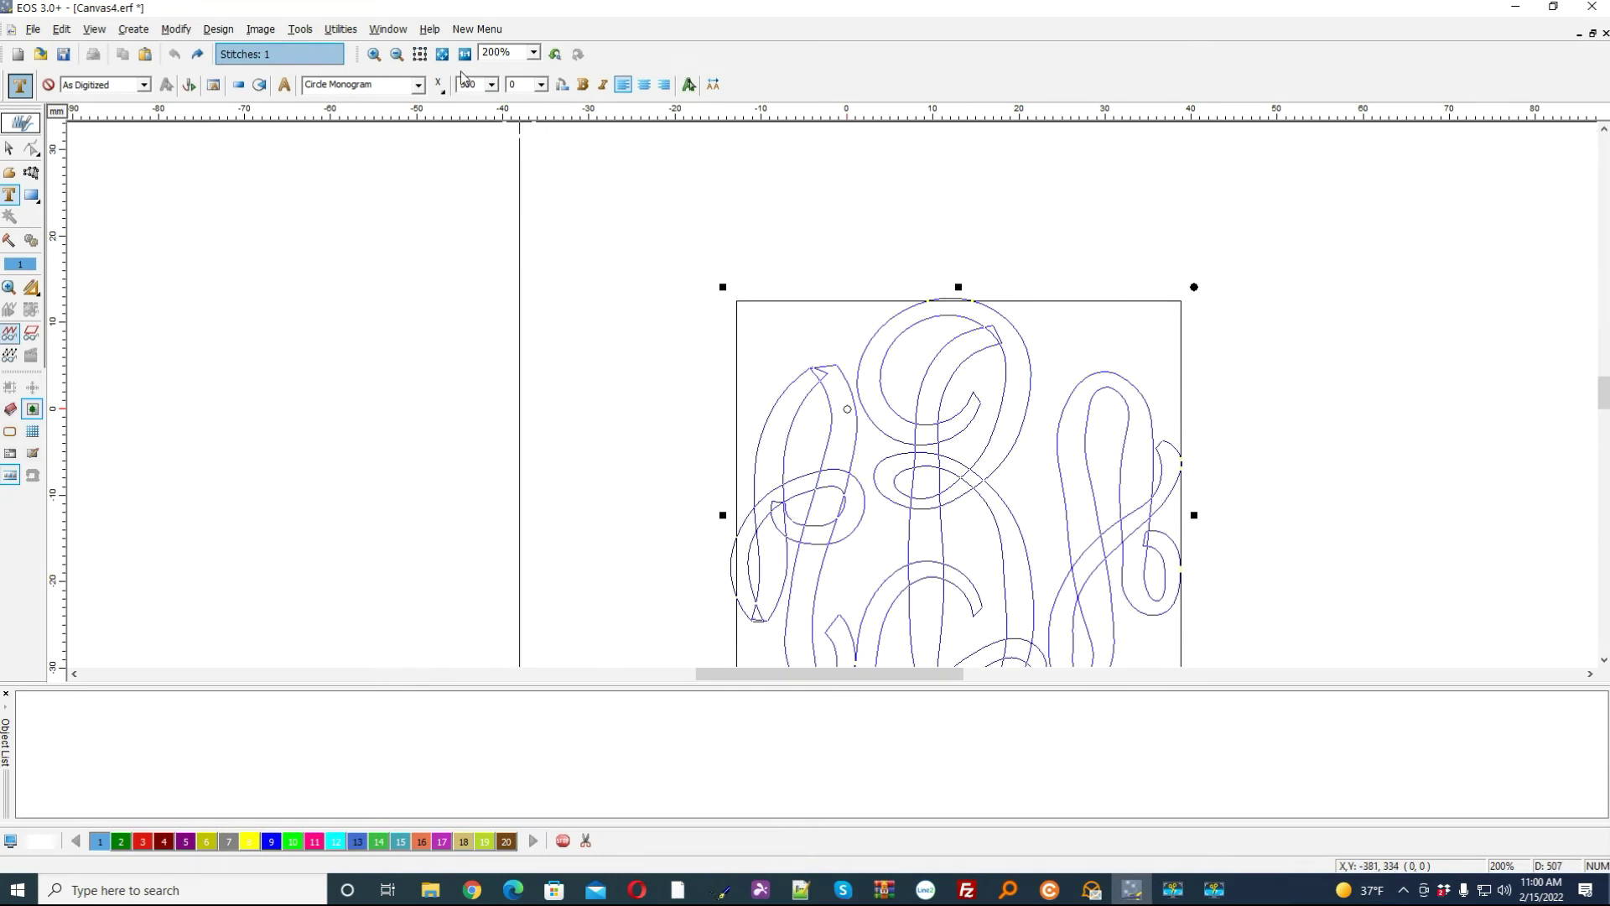
{"action": "left_click", "coordinate": [442, 54]}
{"action": "right_click", "coordinate": [449, 226]}
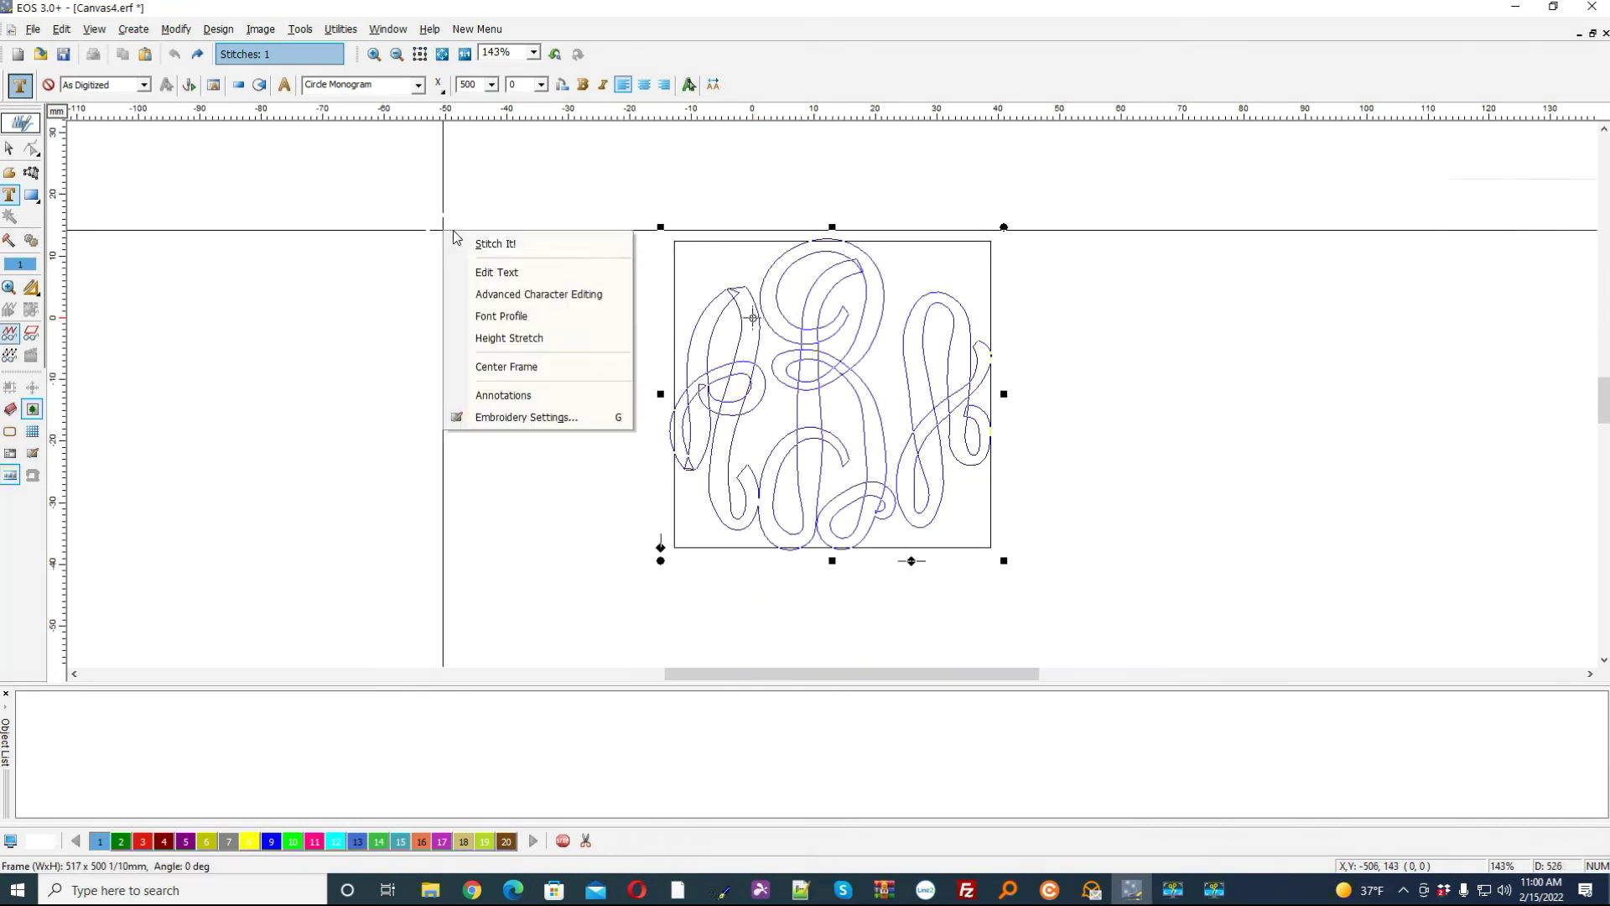
{"action": "left_click", "coordinate": [489, 244]}
Select all three monogram letters and set up two automatic borders for them
{"action": "left_click_drag", "start_coordinate": [615, 209], "coordinate": [1064, 568]}
{"action": "right_click", "coordinate": [869, 376]}
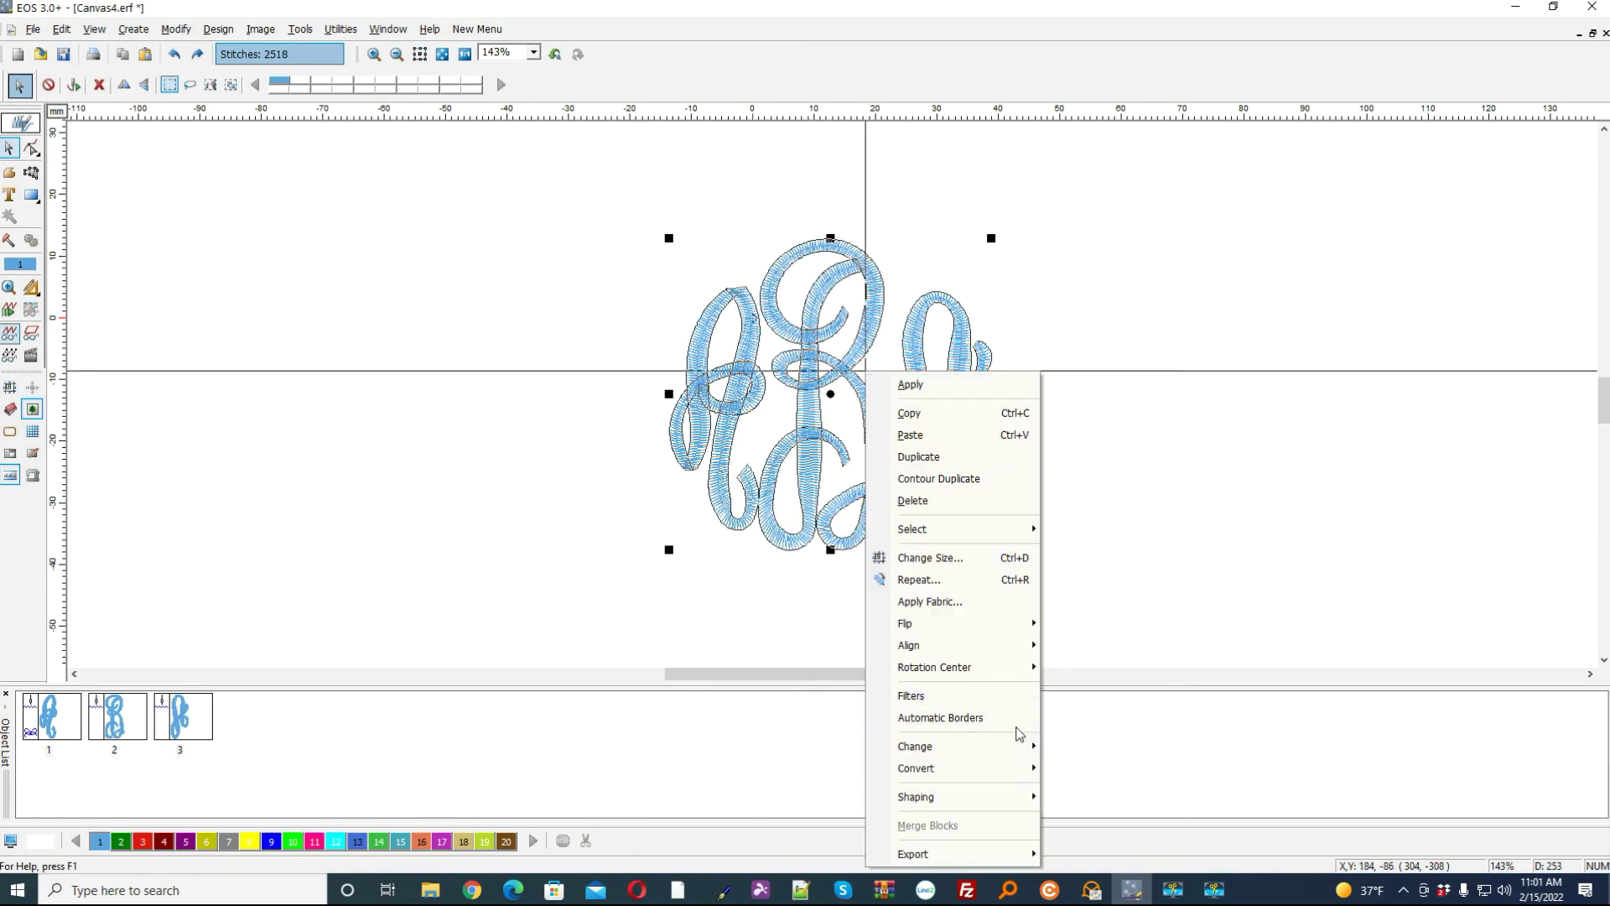
{"action": "left_click", "coordinate": [1015, 723]}
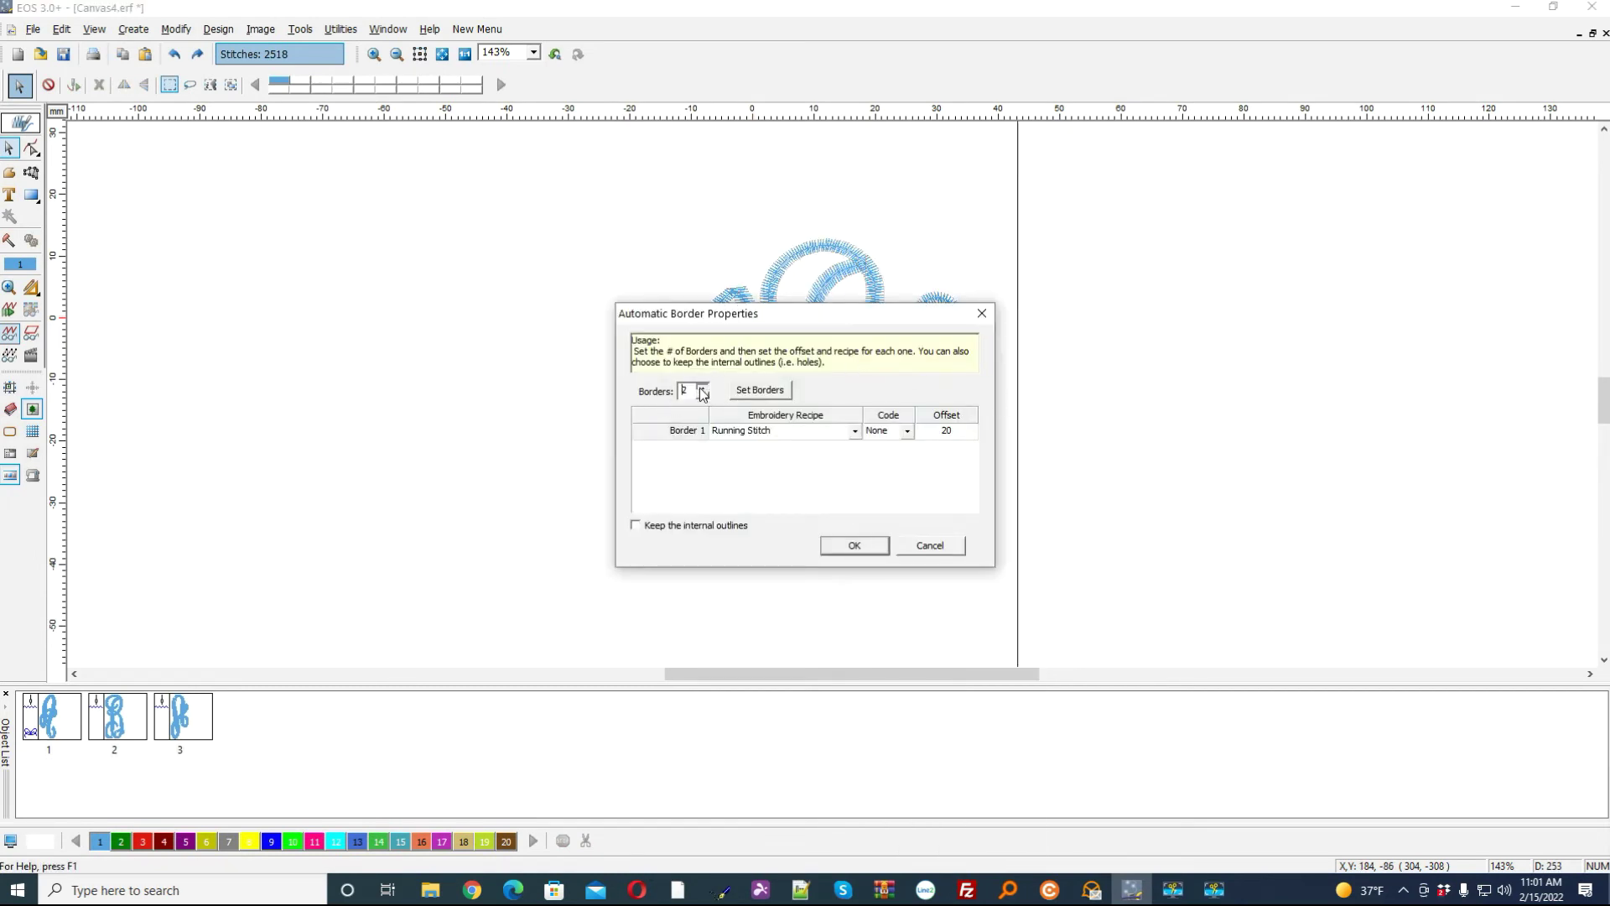
{"action": "left_click", "coordinate": [765, 391]}
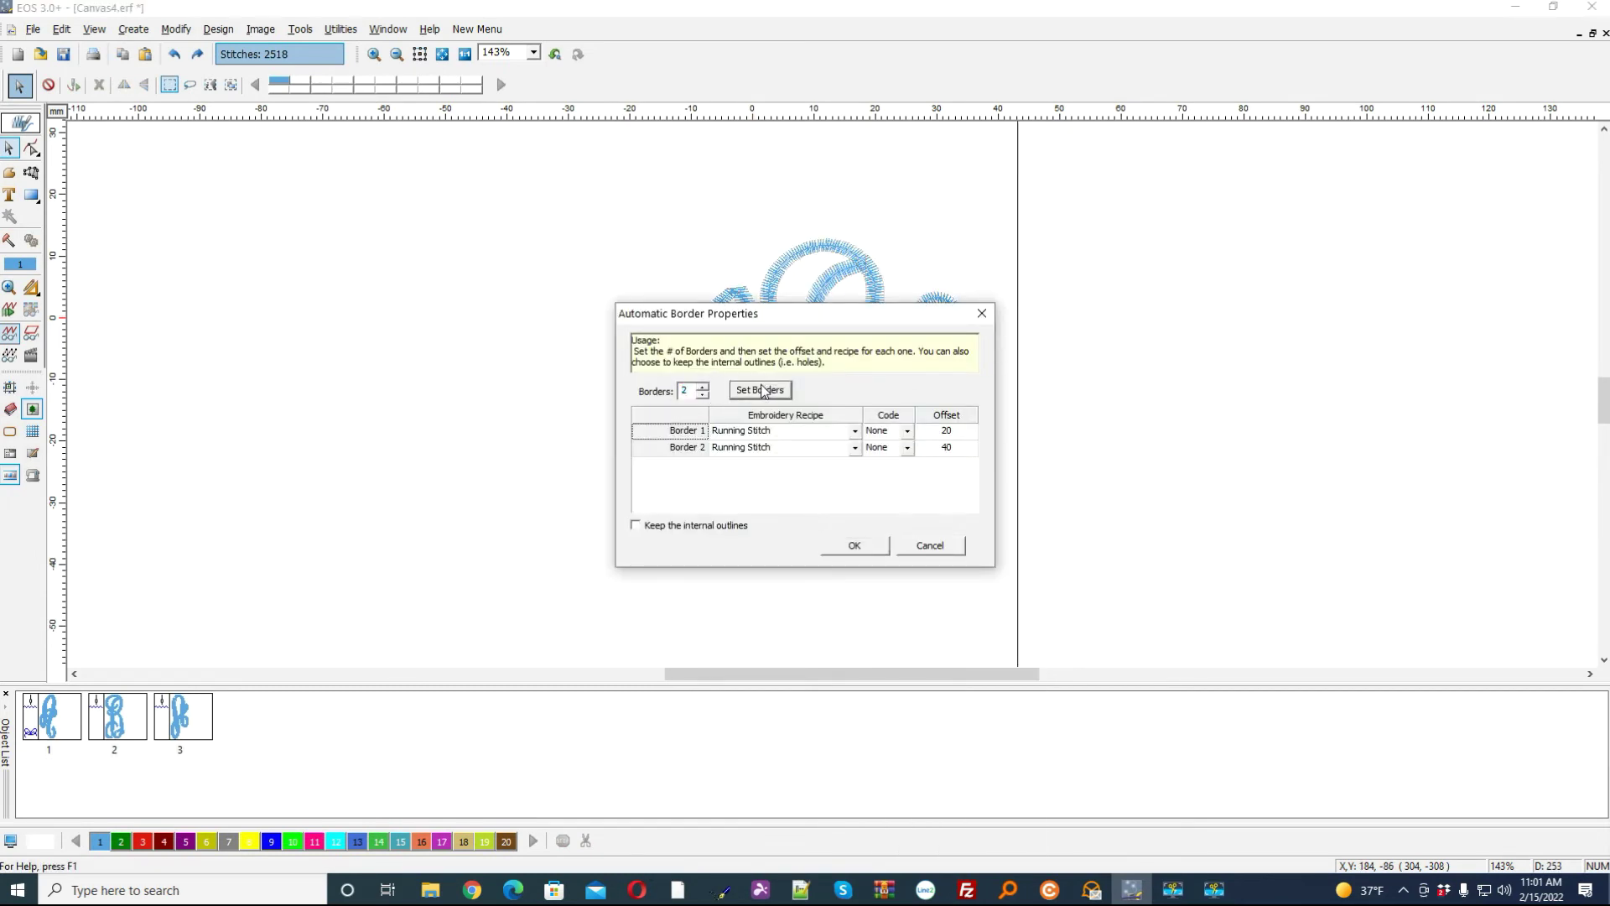
Give border 2 the Satin line recipe, adjust both borders' offsets, and generate the borders around the monogram
{"action": "left_click", "coordinate": [737, 450]}
{"action": "left_click", "coordinate": [855, 449]}
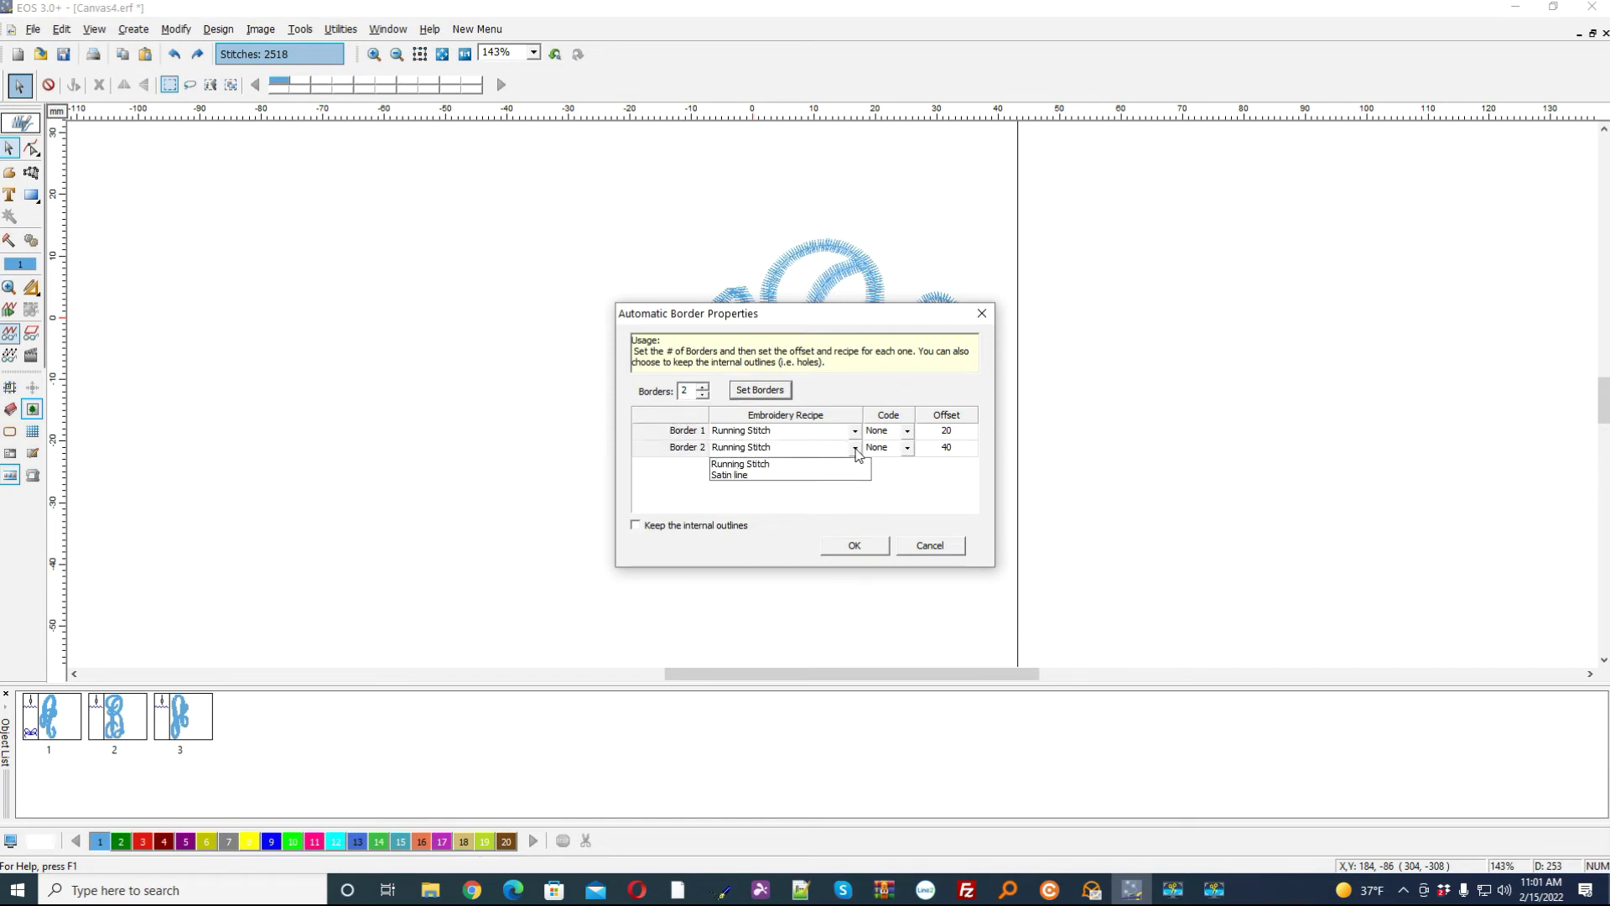
{"action": "left_click", "coordinate": [721, 475]}
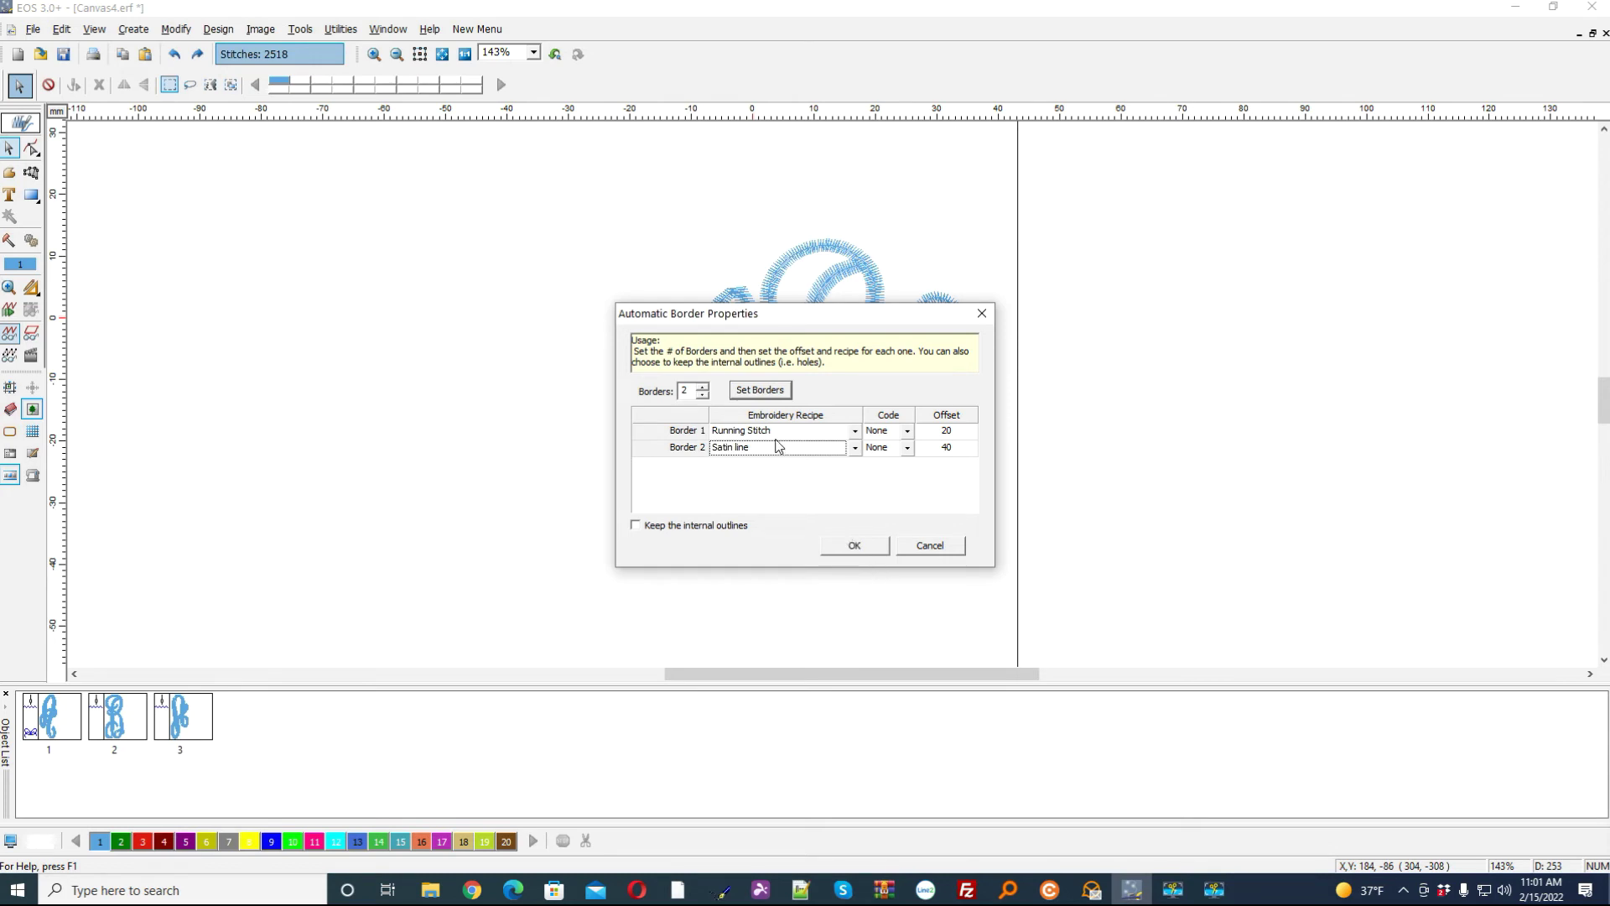
{"action": "left_click", "coordinate": [953, 434]}
{"action": "left_click", "coordinate": [944, 451]}
{"action": "left_click", "coordinate": [856, 546]}
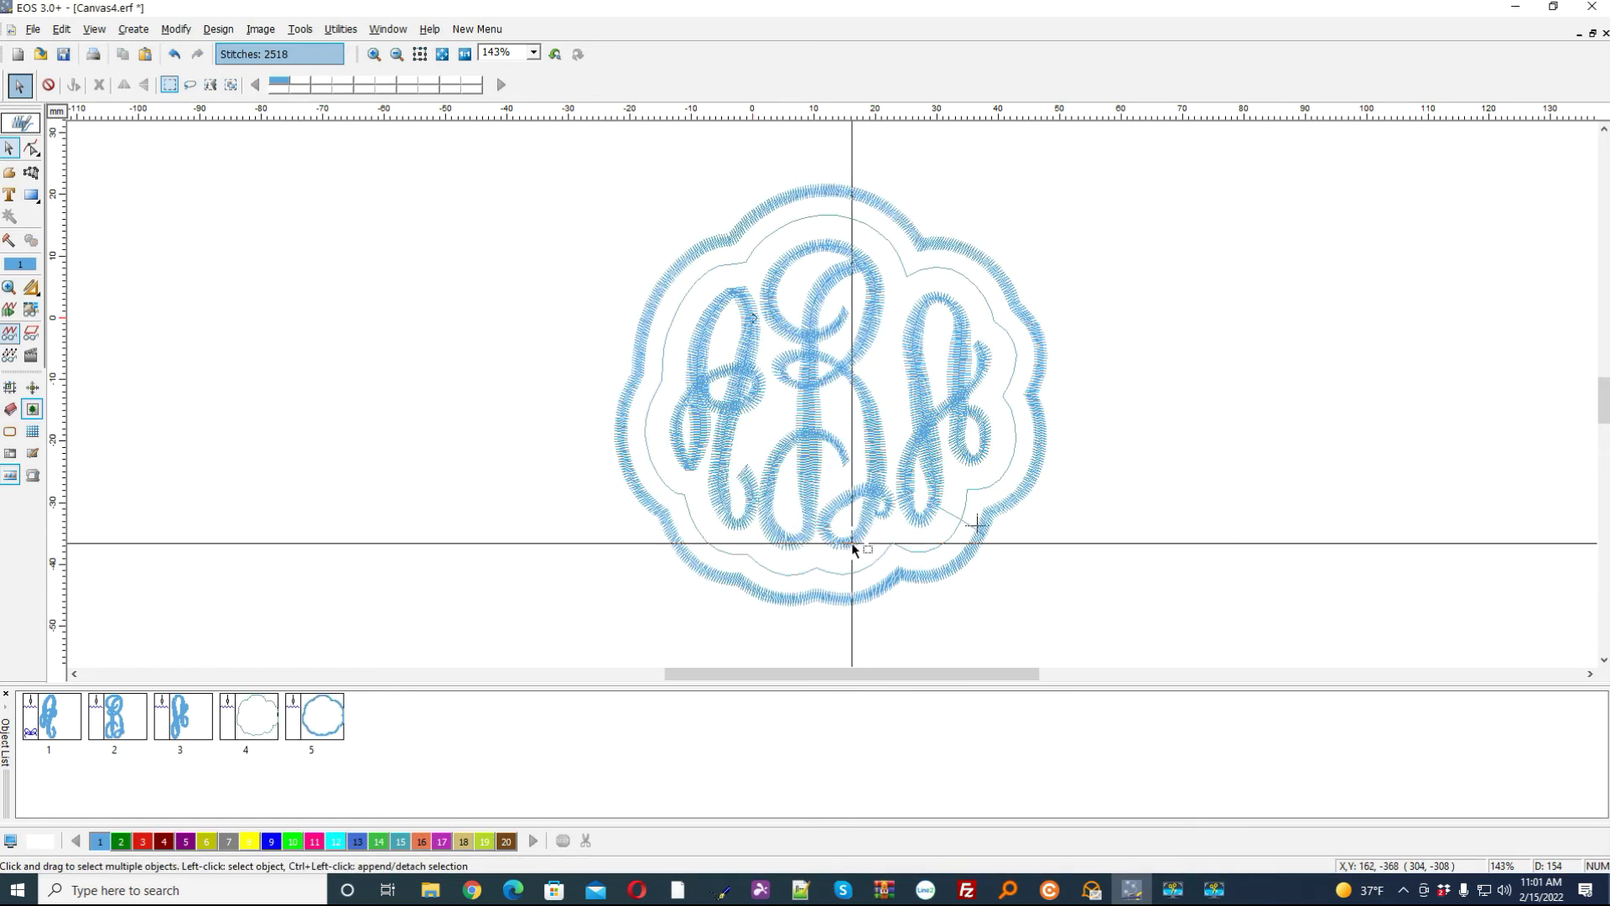
Change the inner border's stitch type to Motif, using catalog motif 2141, and regenerate its stitches
{"action": "left_click", "coordinate": [31, 147]}
{"action": "left_click", "coordinate": [623, 394]}
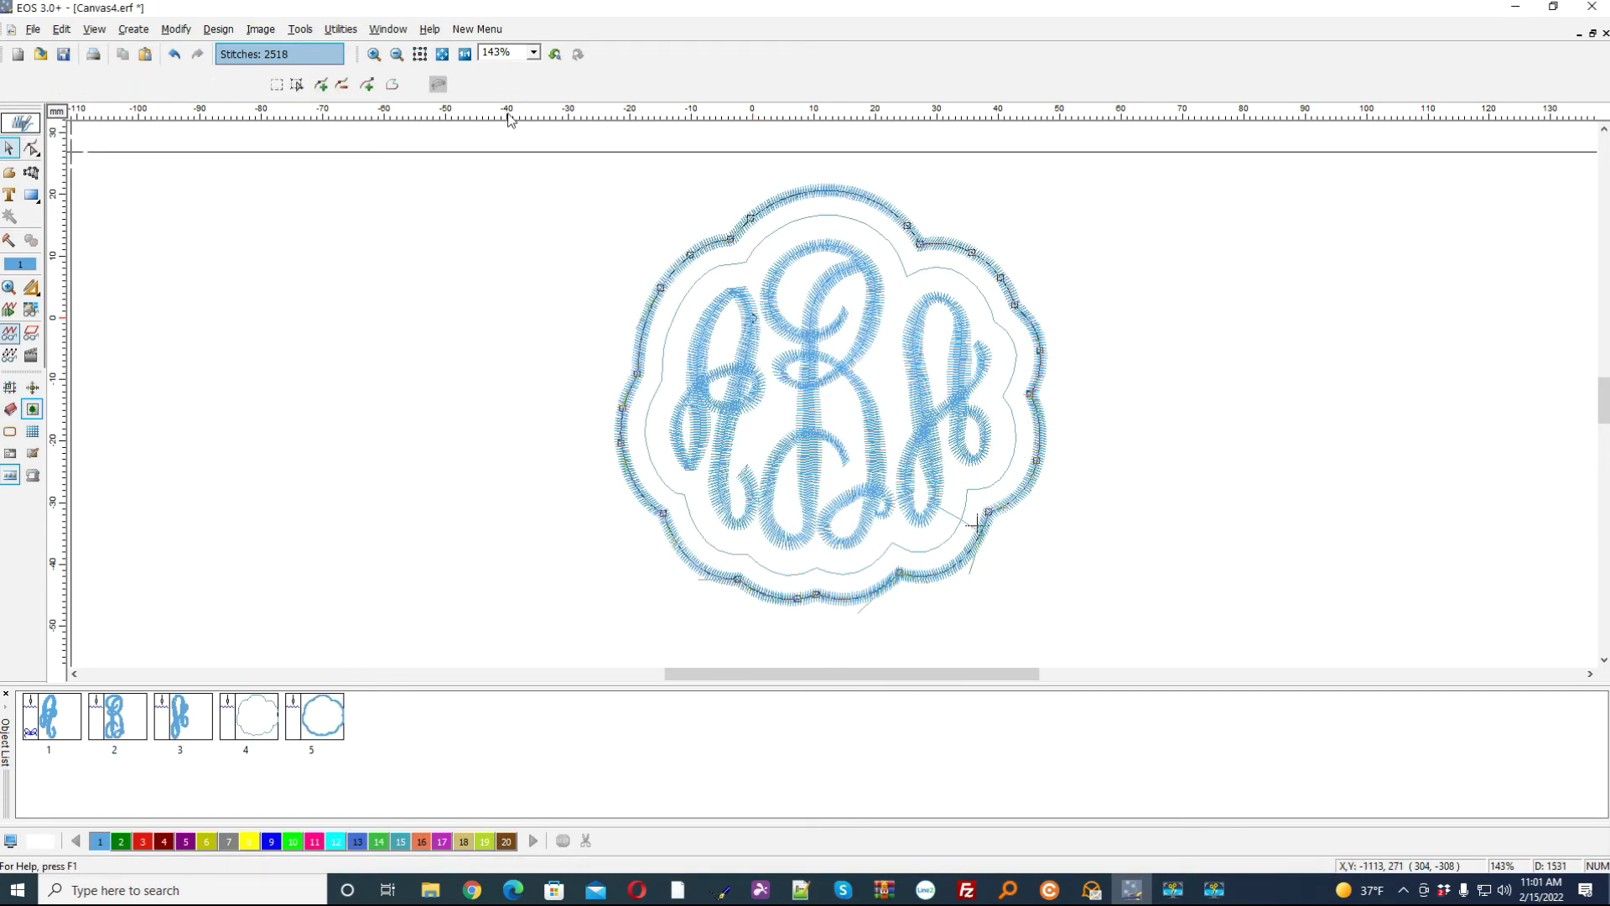
{"action": "left_click", "coordinate": [795, 216]}
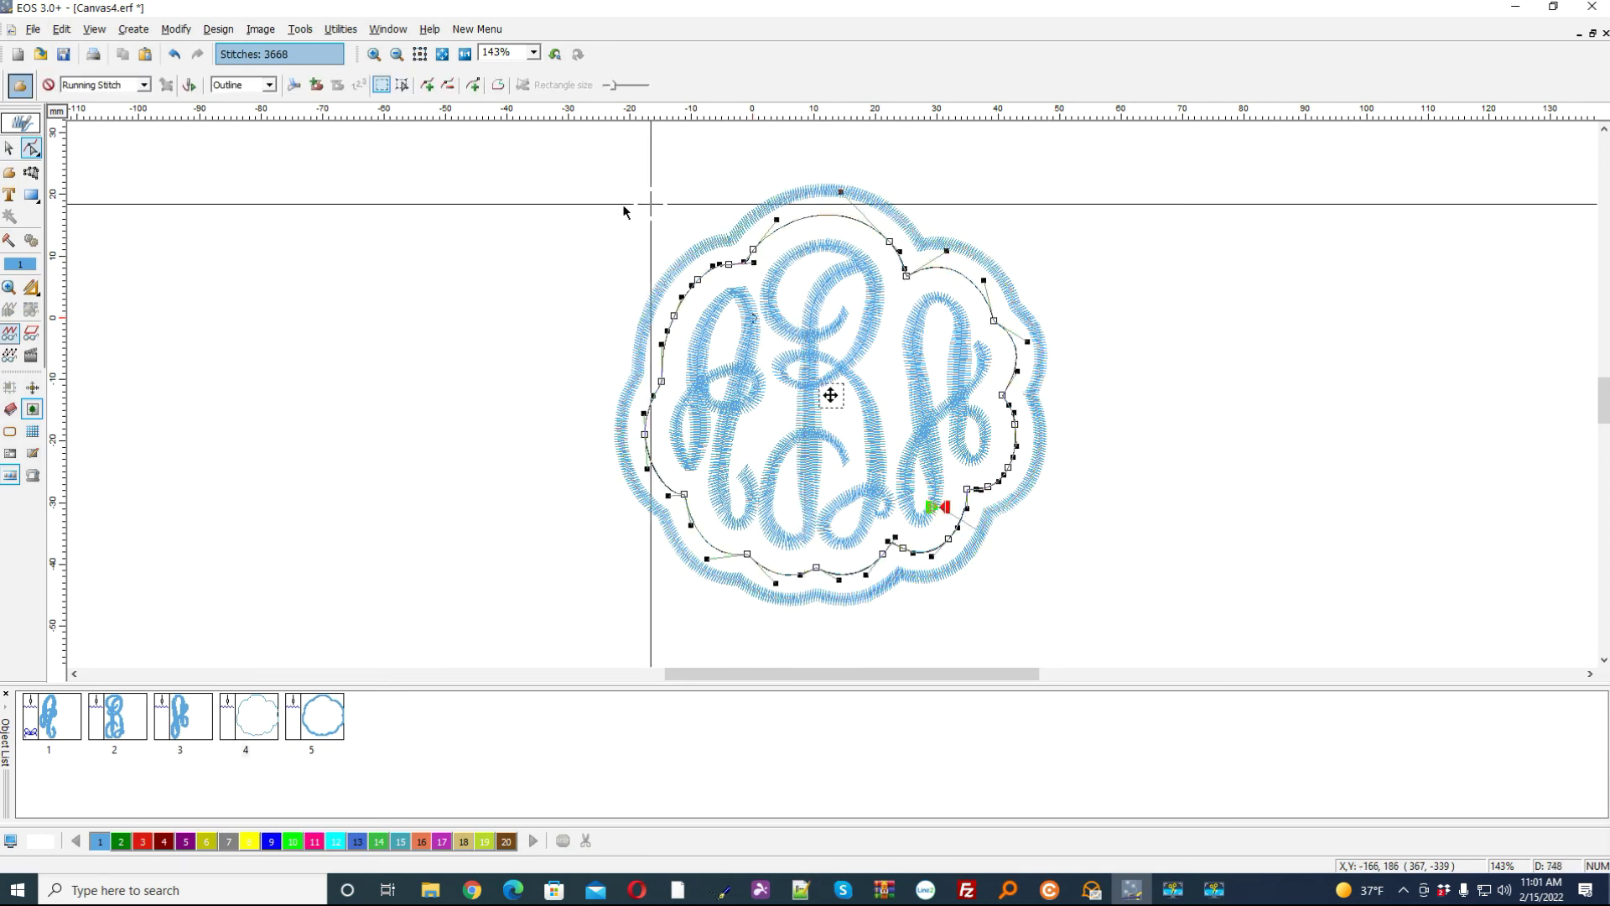
{"action": "right_click", "coordinate": [832, 233]}
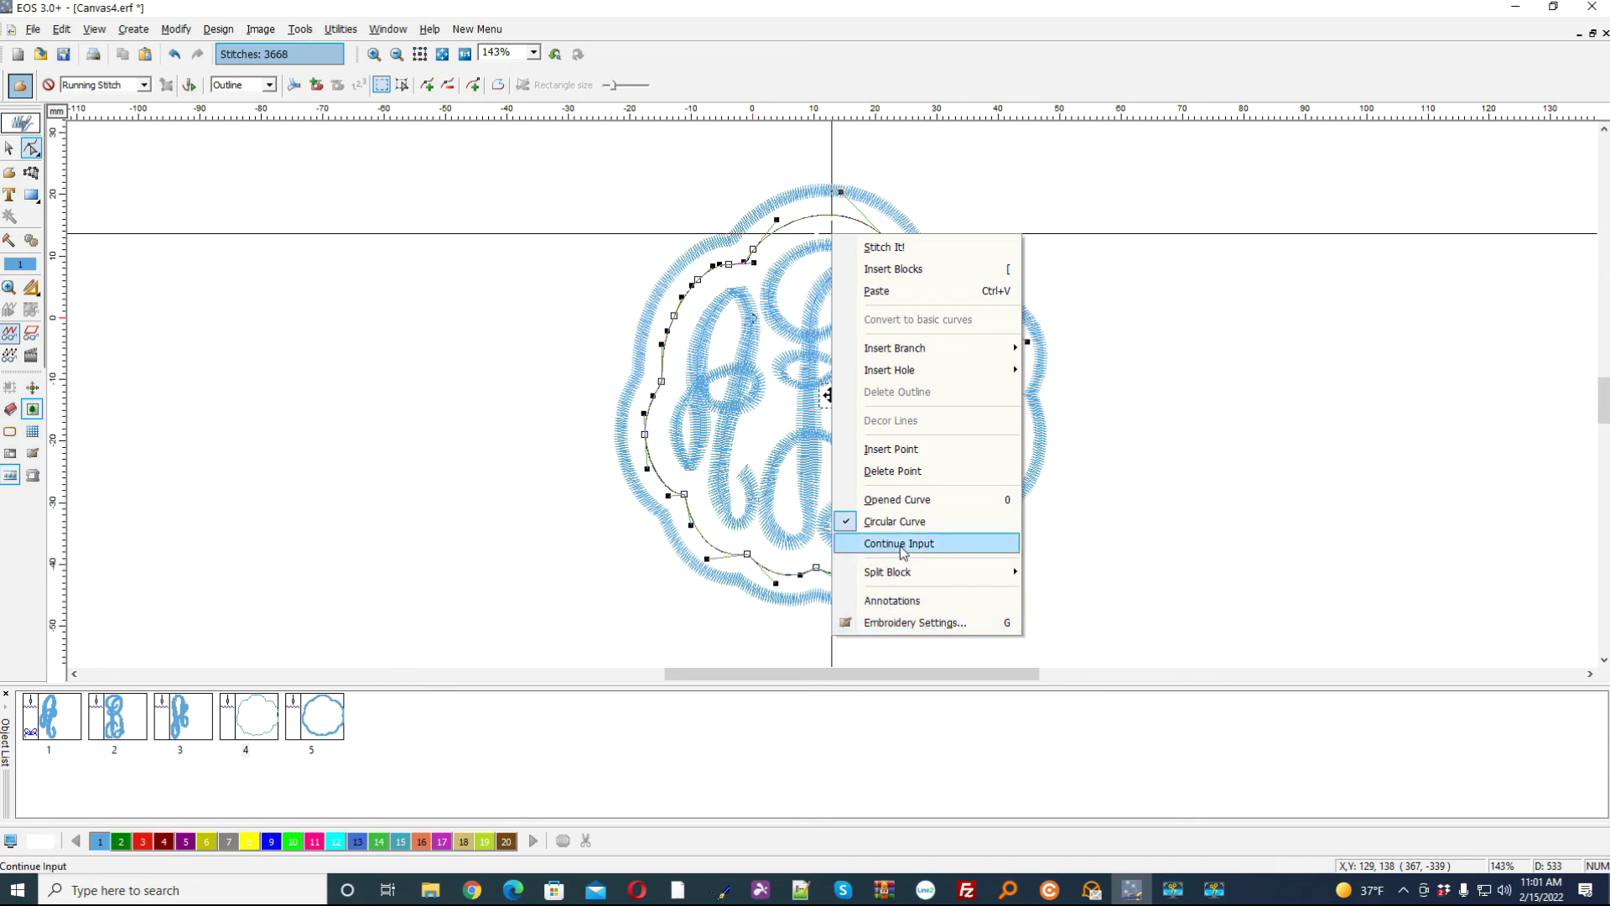
{"action": "left_click", "coordinate": [889, 624]}
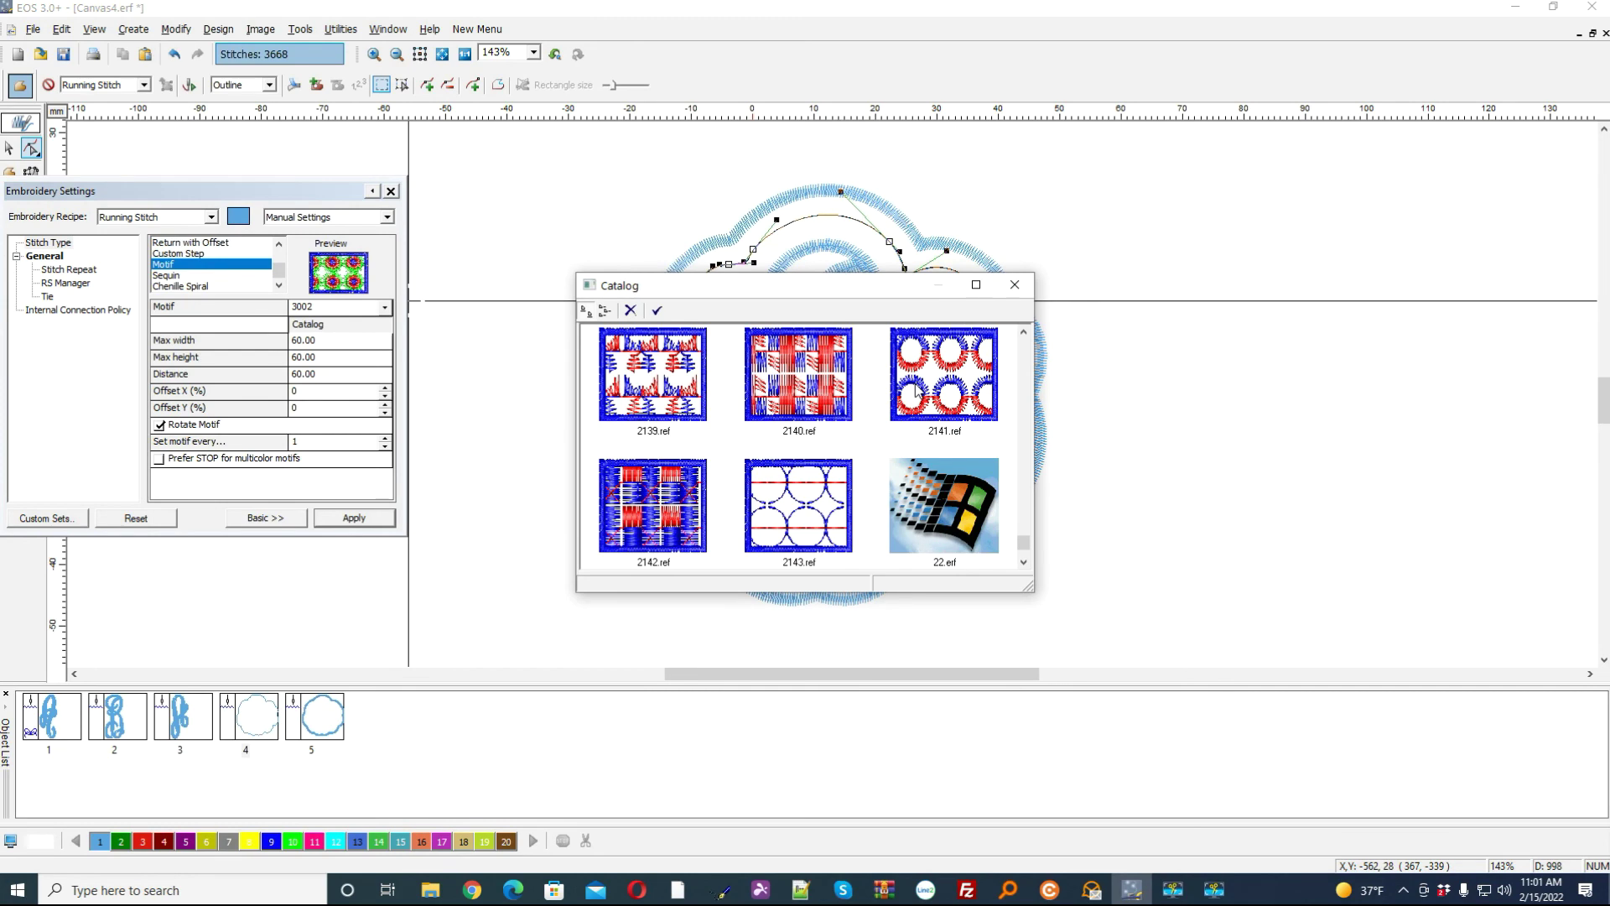
{"action": "left_click", "coordinate": [912, 398]}
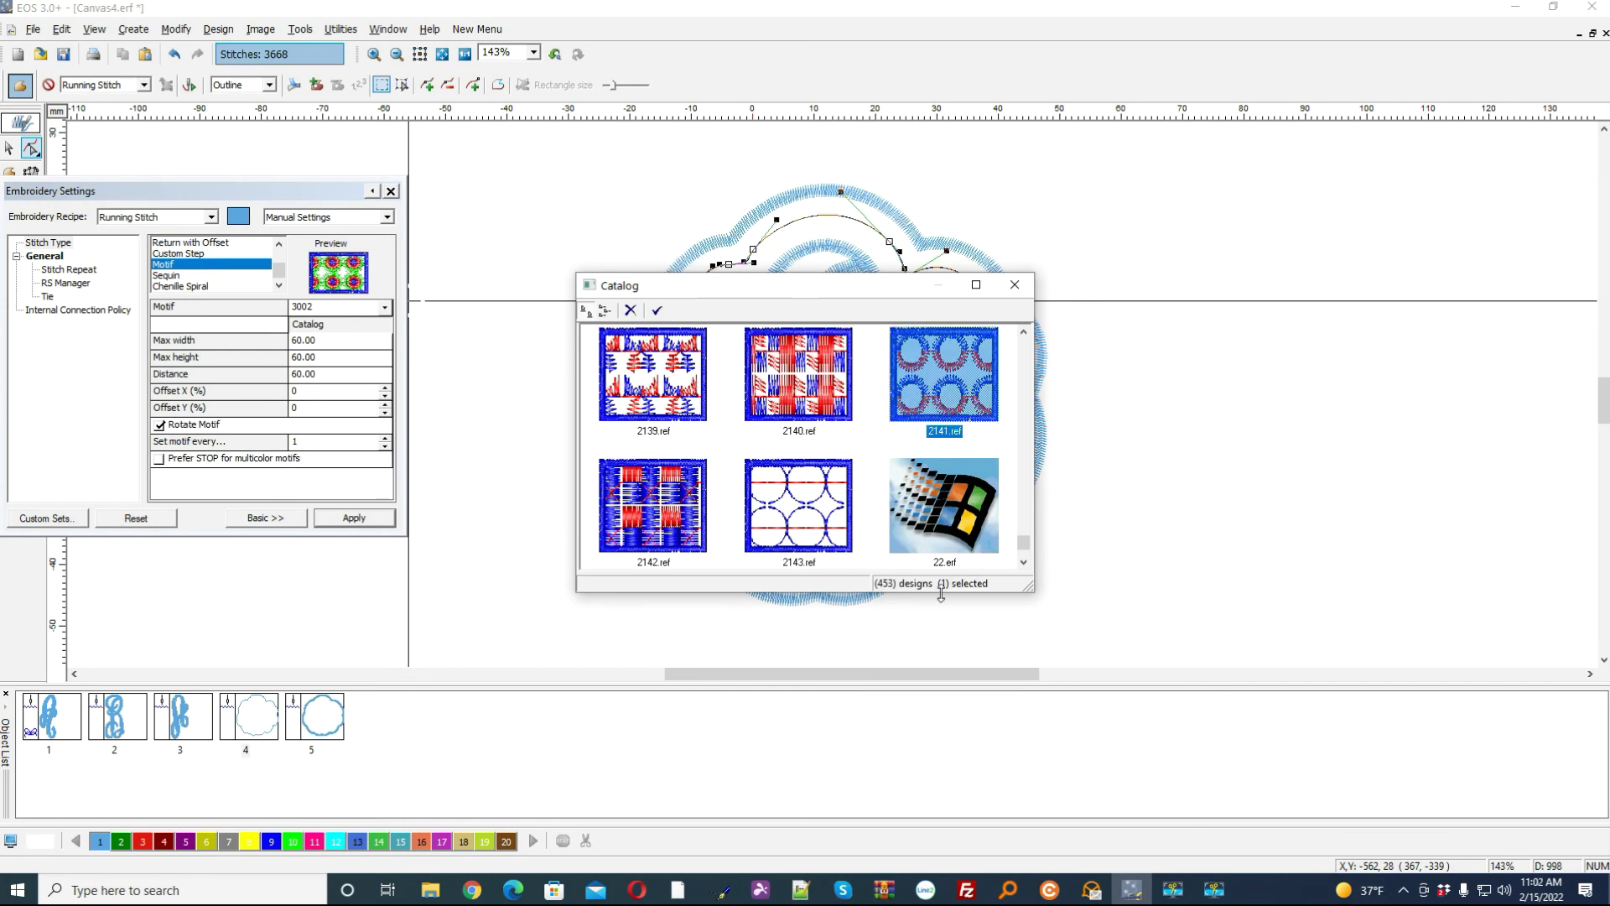
{"action": "left_click", "coordinate": [657, 311]}
{"action": "right_click", "coordinate": [781, 196]}
{"action": "left_click", "coordinate": [839, 210]}
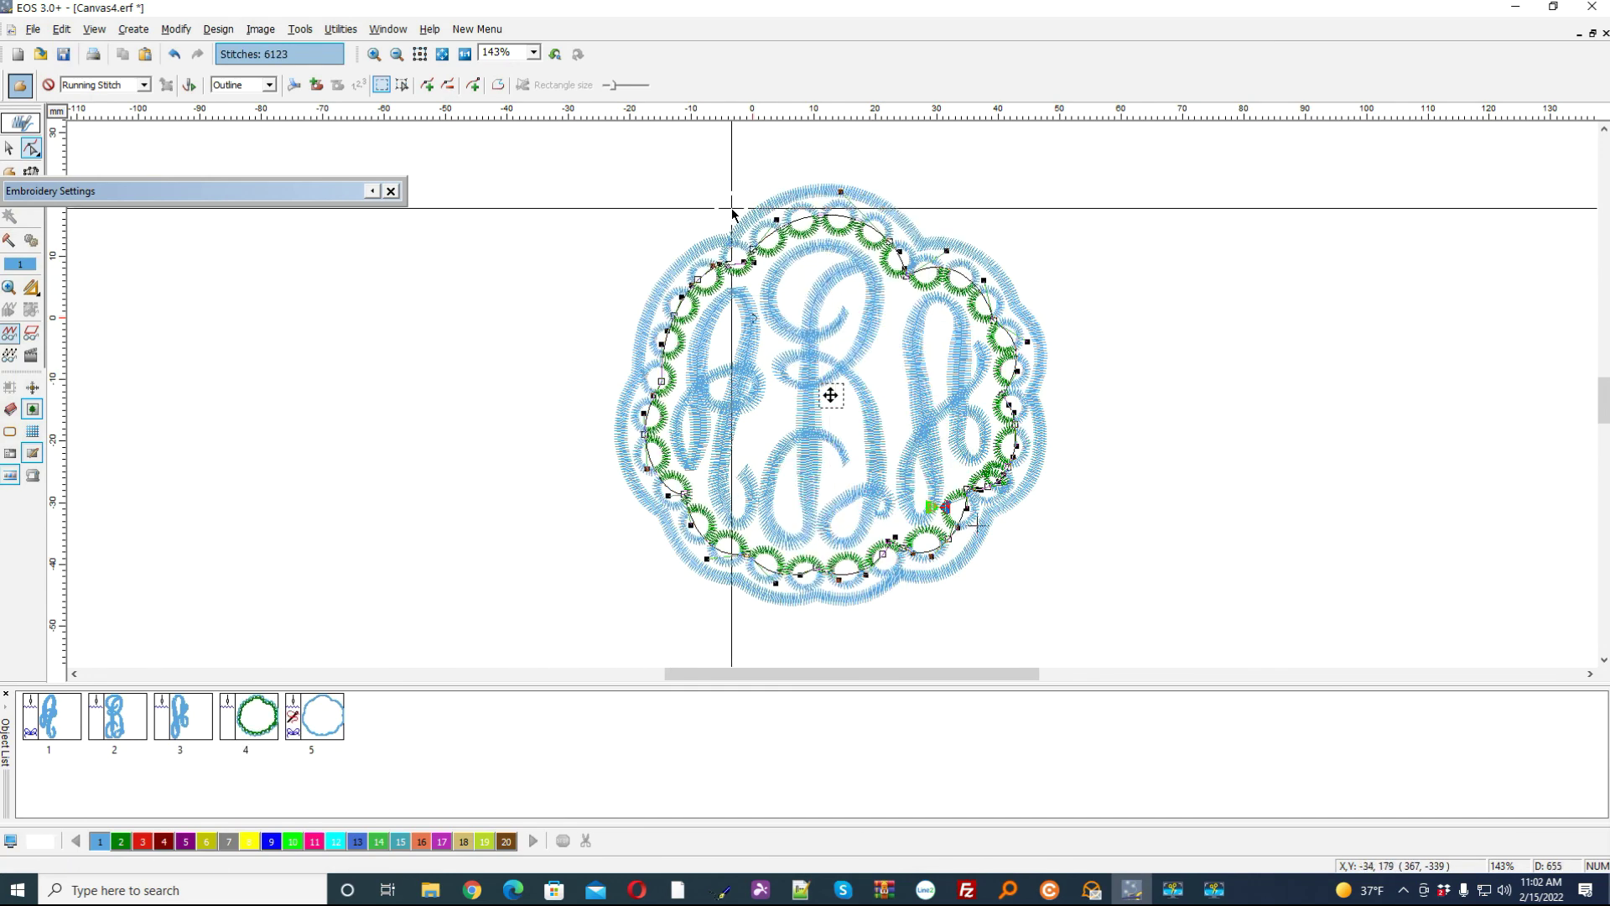
{"action": "left_click", "coordinate": [606, 188]}
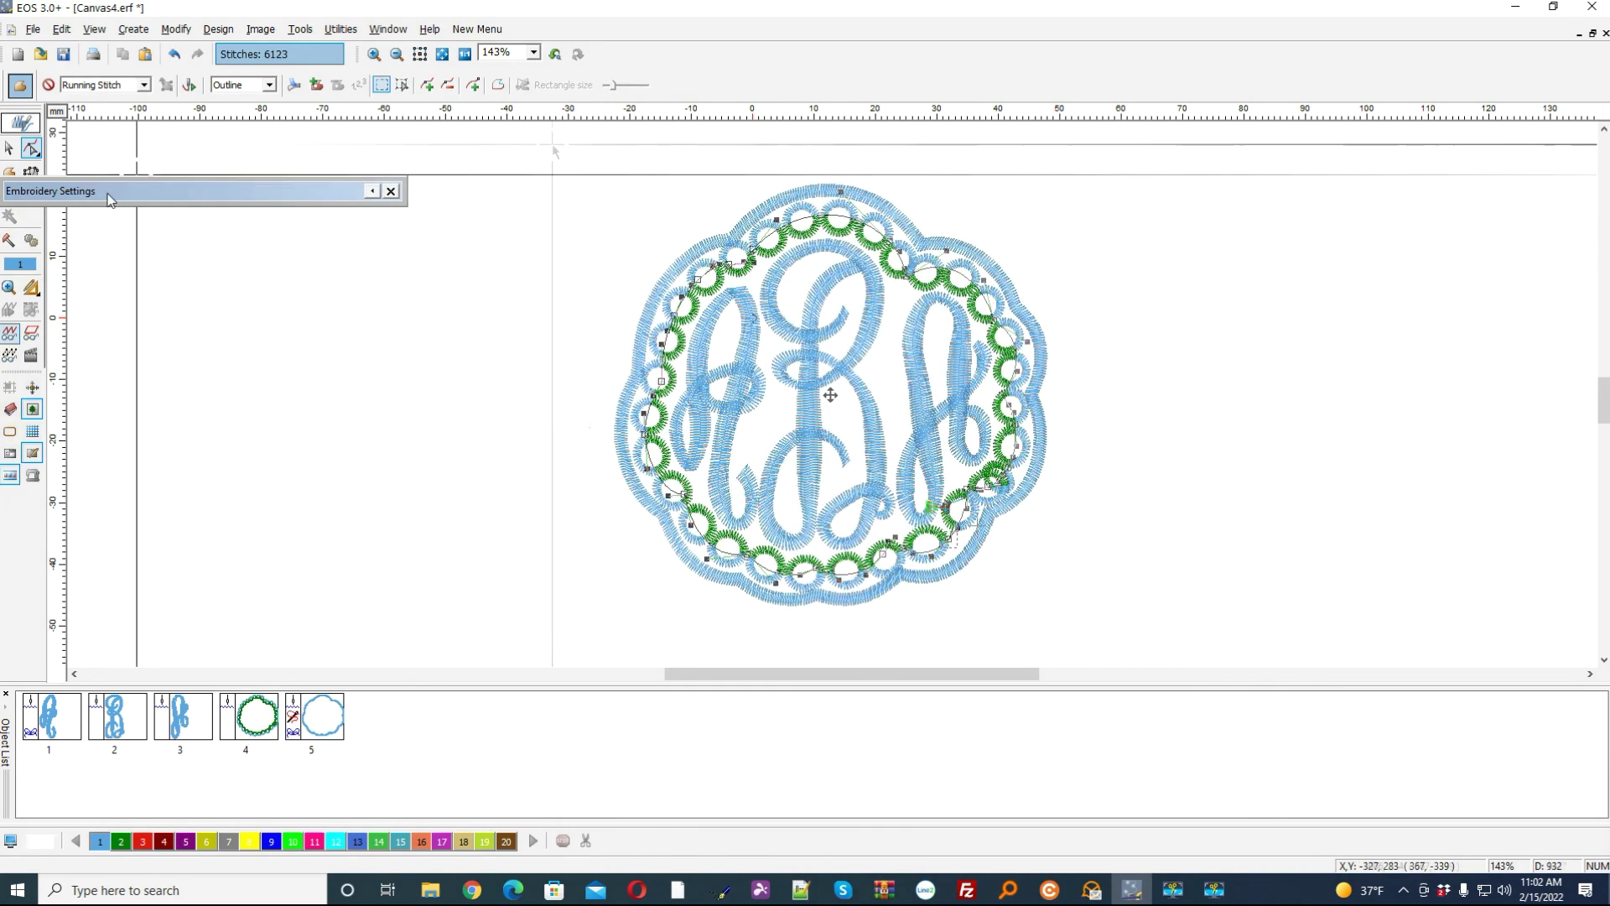